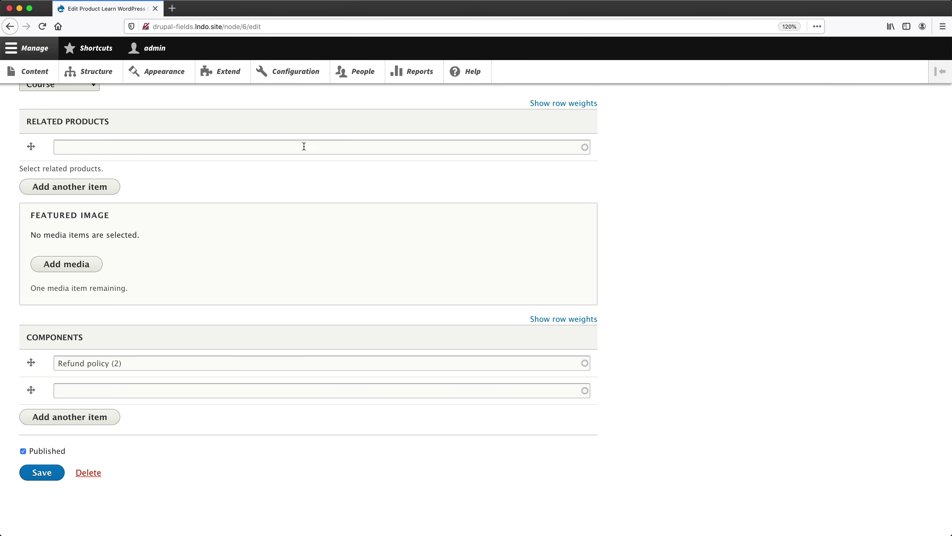
# - Look at the custom block library under block layout in a separate tab, then close that tab
pyautogui.keyDown('super'); pyautogui.click(109, 74); pyautogui.keyUp('super')
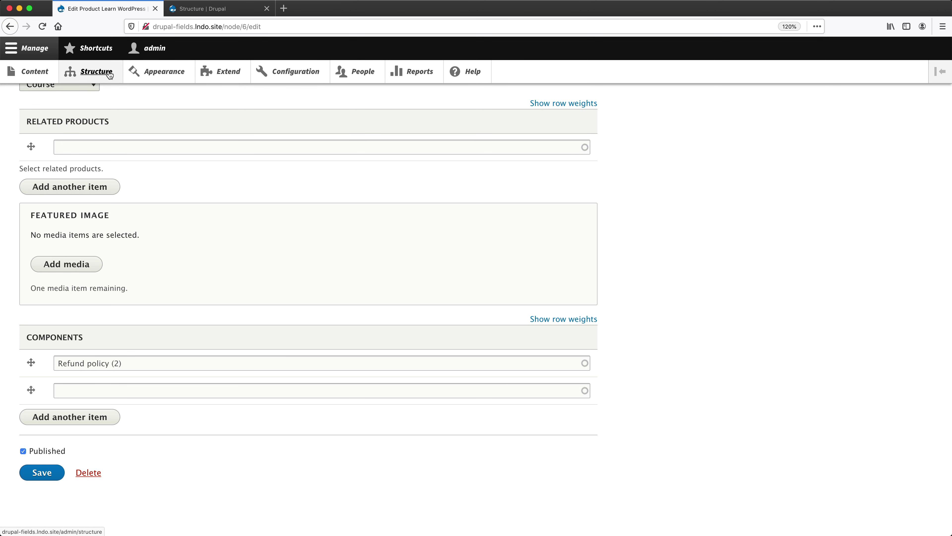
pyautogui.click(209, 11)
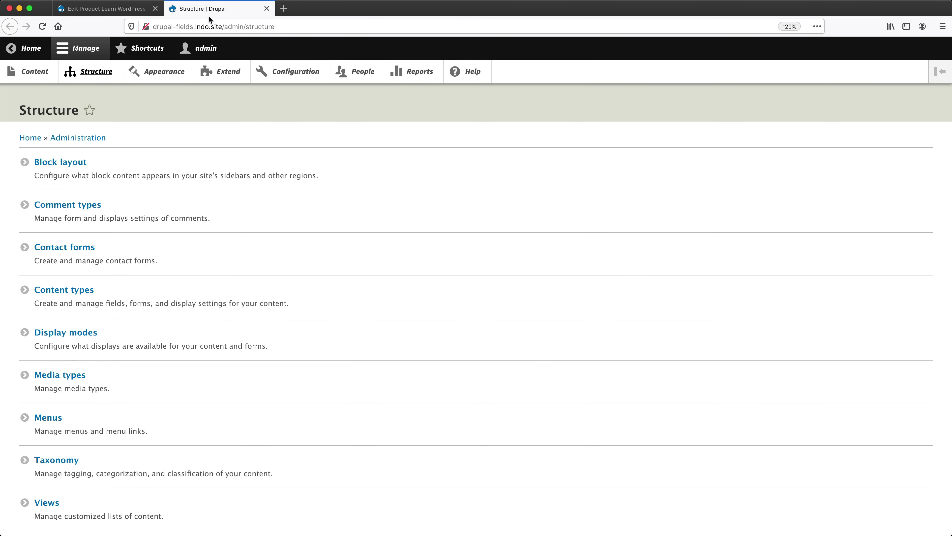
pyautogui.click(56, 161)
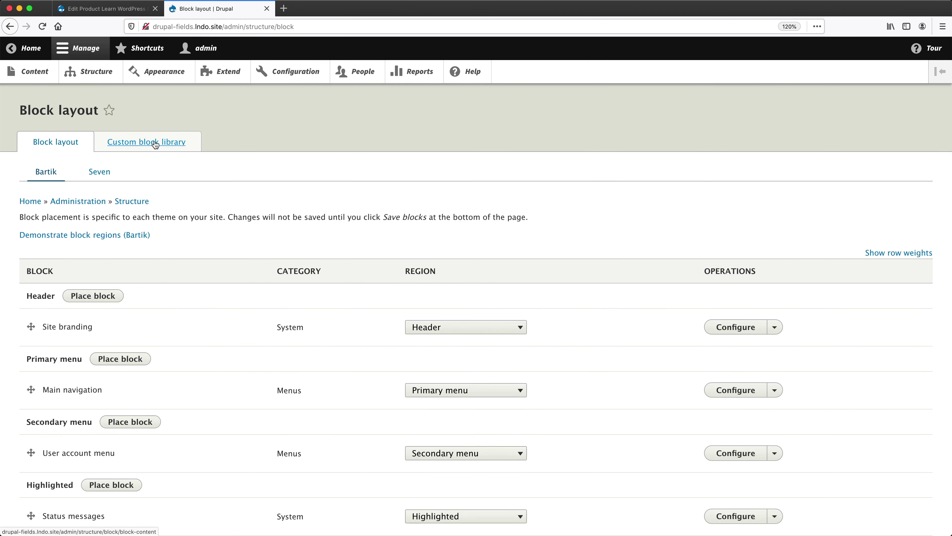
pyautogui.click(155, 144)
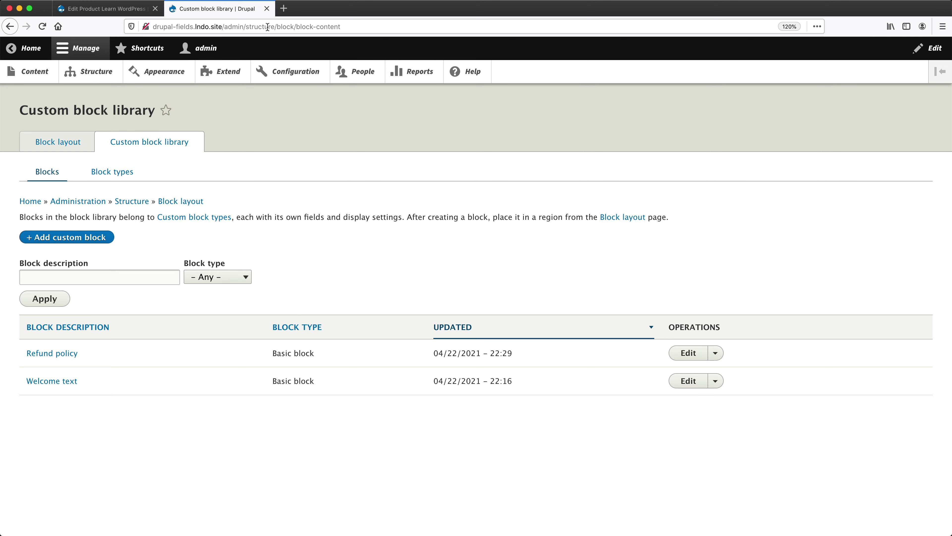
pyautogui.click(267, 8)
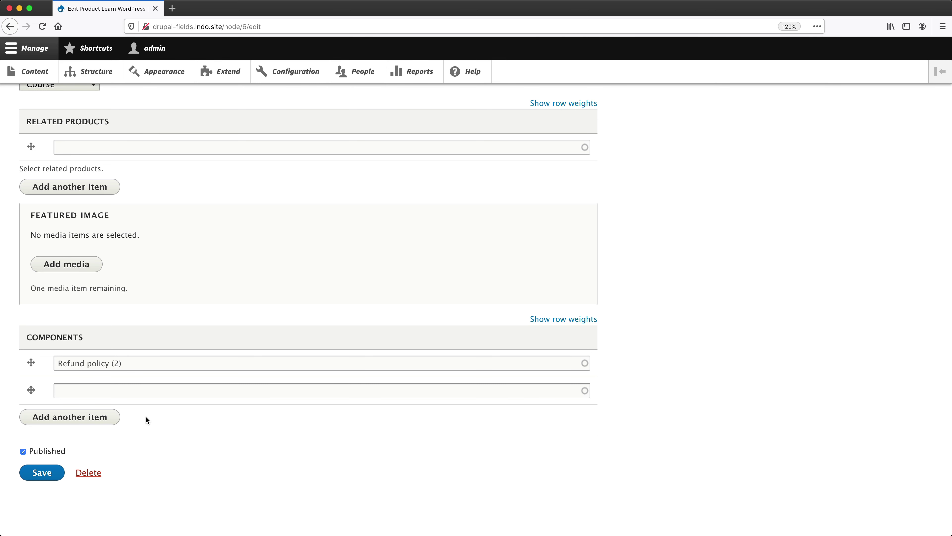
# - Open the Inline Entity Form project page at drupal.org/project/inline_entity_form in a new tab
pyautogui.press('super+t')
pyautogui.write('drupal.org/project/inline_entity_form')
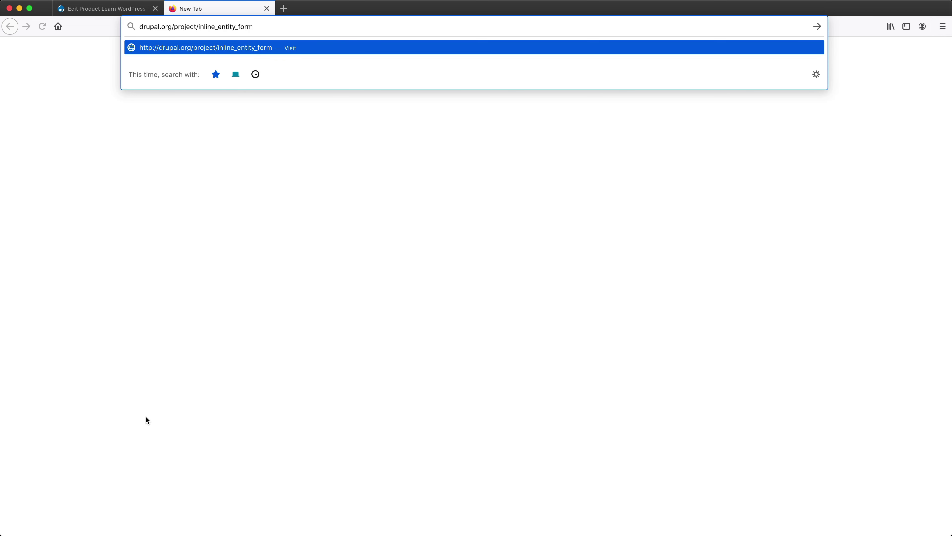
pyautogui.press('Return')
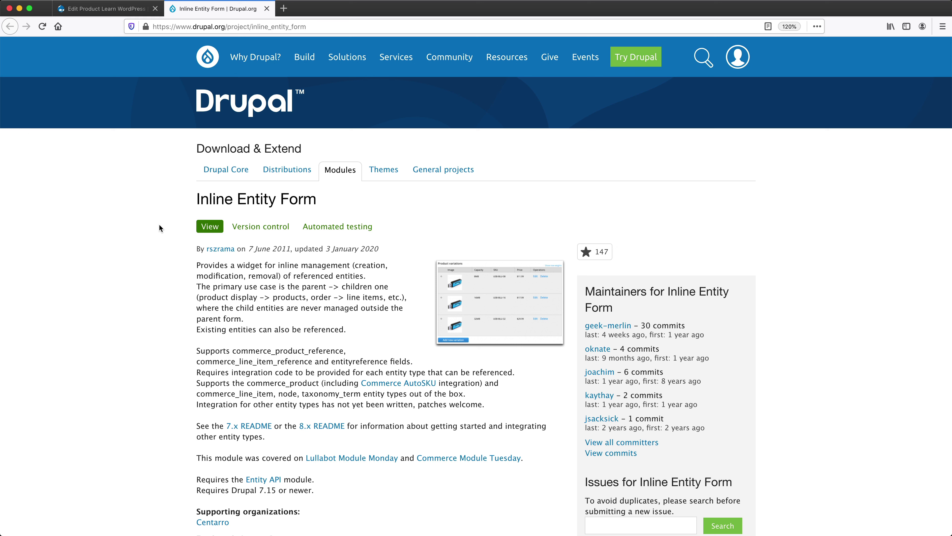
# - Switch to the terminal and try to run composer require drupal/inline_entity_form without a version constraint
pyautogui.press('super+Tab')
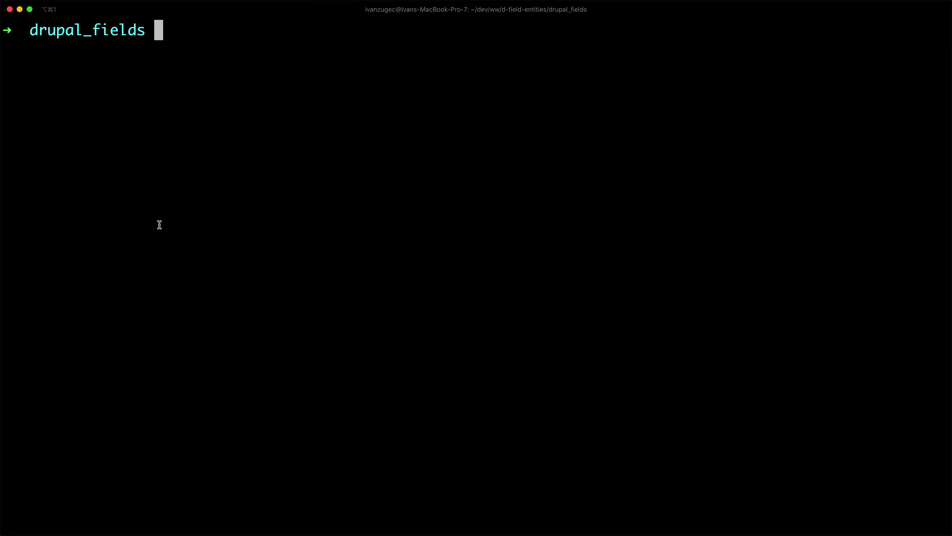
pyautogui.write('composer require drupal/inline_entity_form')
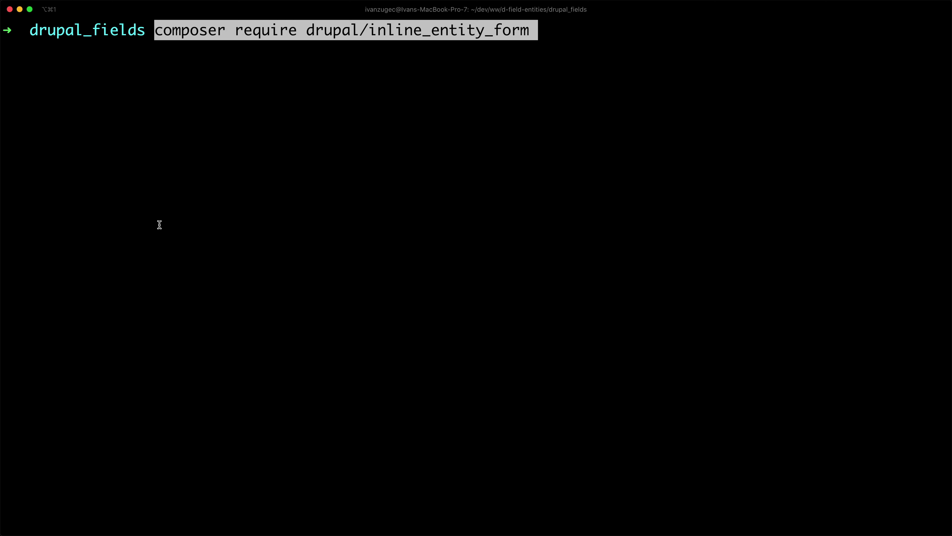
pyautogui.press('Return')
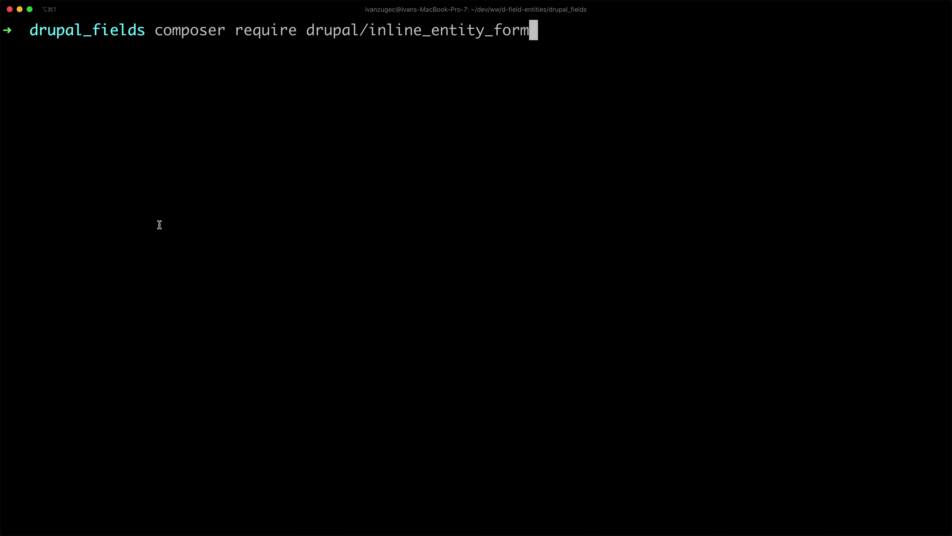
pyautogui.press('Return')
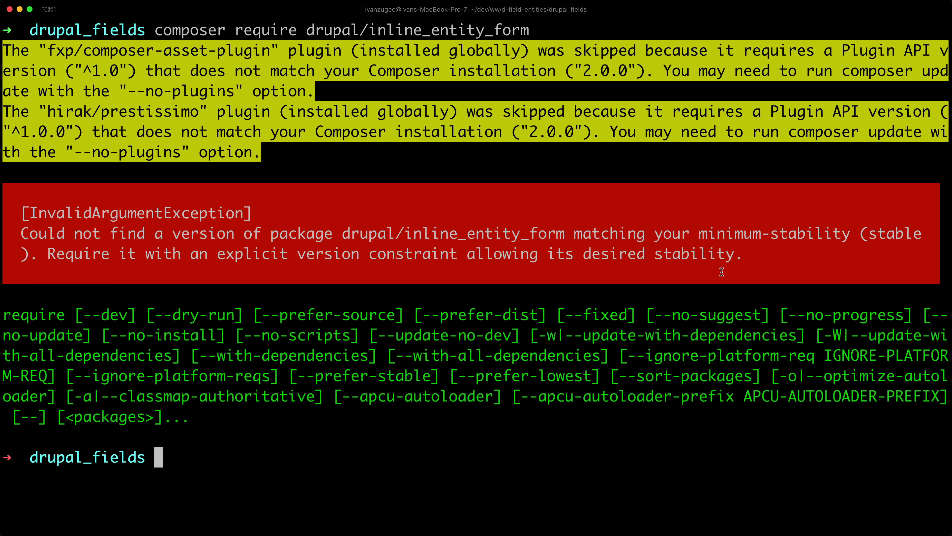
# - Return to the module's project page in the browser and copy the version 1.0-rc9 from the 8.x release name under Downloads
pyautogui.press('super+Tab')
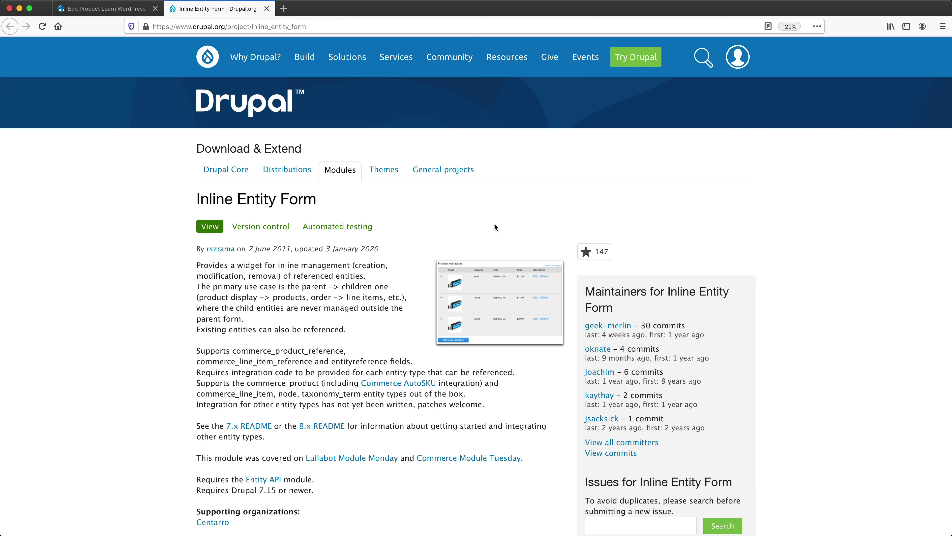
pyautogui.scroll(-12, 383, 246)
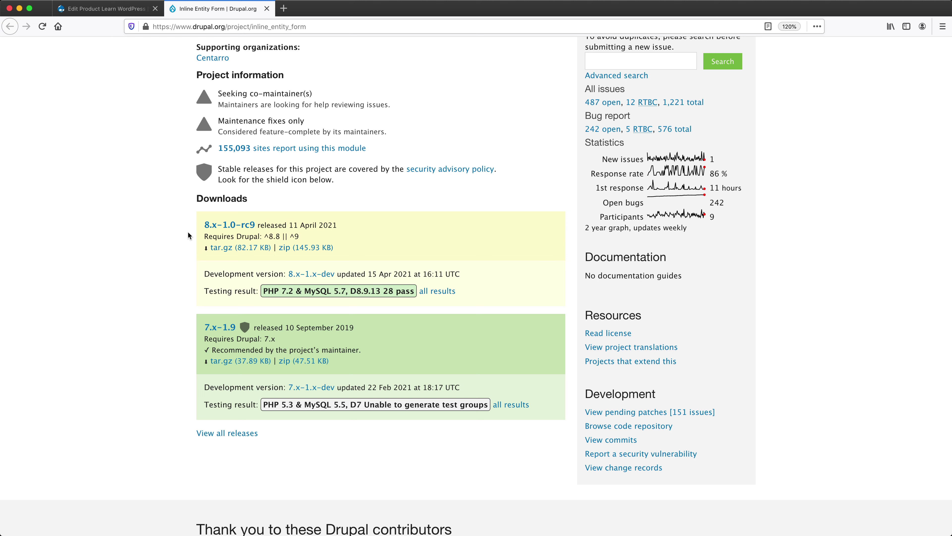
pyautogui.moveTo(257, 225); pyautogui.dragTo(222, 229)
pyautogui.press('super+c')
pyautogui.click(168, 236)
# - Clear the terminal and run composer require drupal/inline_entity_form:^1.0-rc9 with the copied version
pyautogui.press('super+Tab')
pyautogui.write('clear')
pyautogui.press('Return')
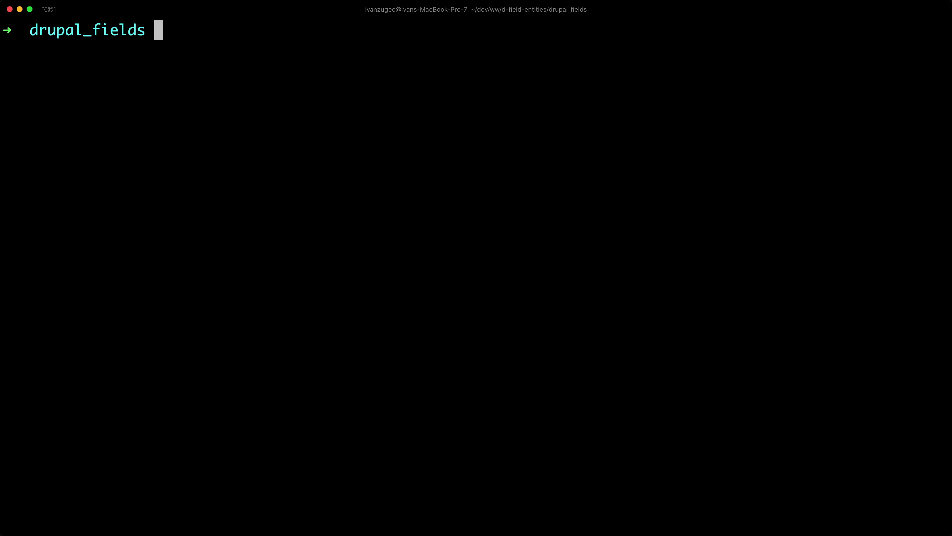
pyautogui.write('composer require drupal/inline_entity_form')
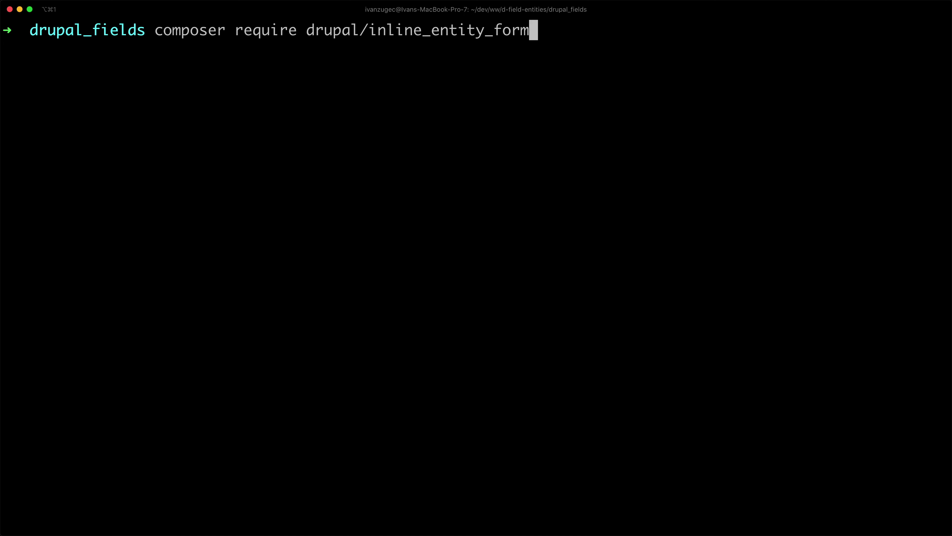
pyautogui.write(':^')
pyautogui.press('super+v')
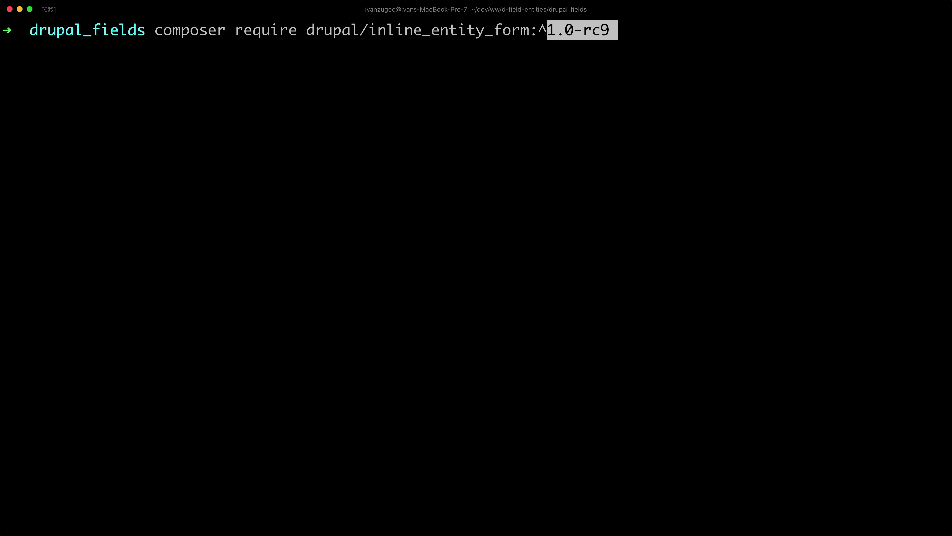
pyautogui.press('Return')
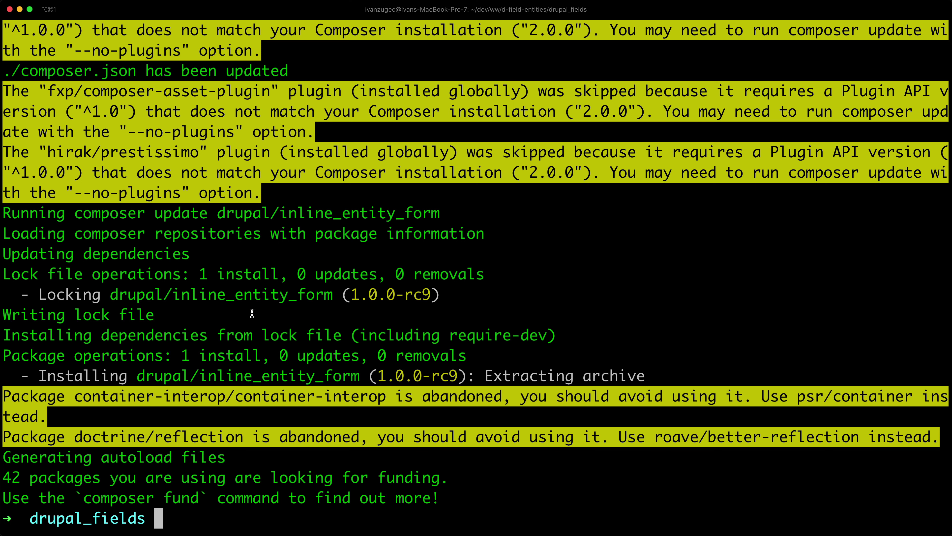
# - Back in the browser, close the project page and install the Inline Entity Form module on the Drupal site, filtering modules by "inline entity"
pyautogui.press('super+Tab')
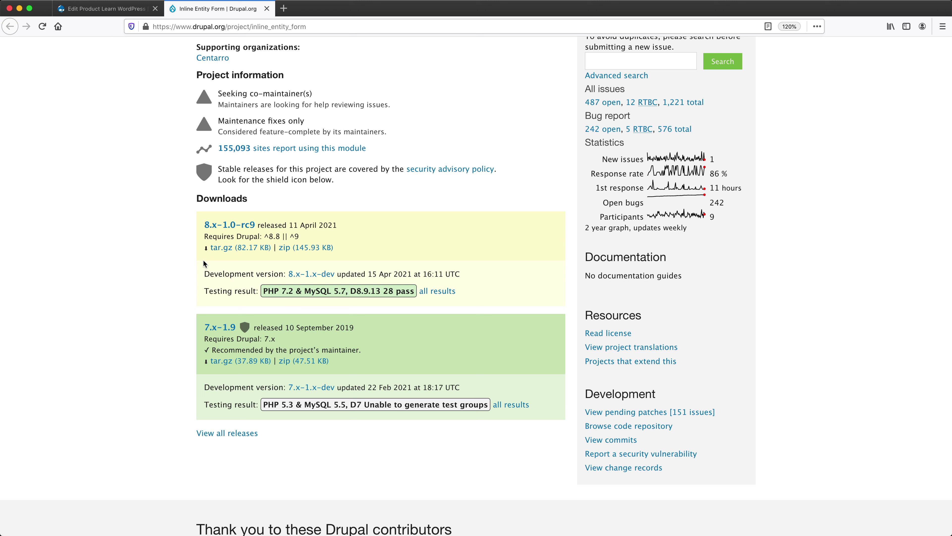
pyautogui.click(267, 10)
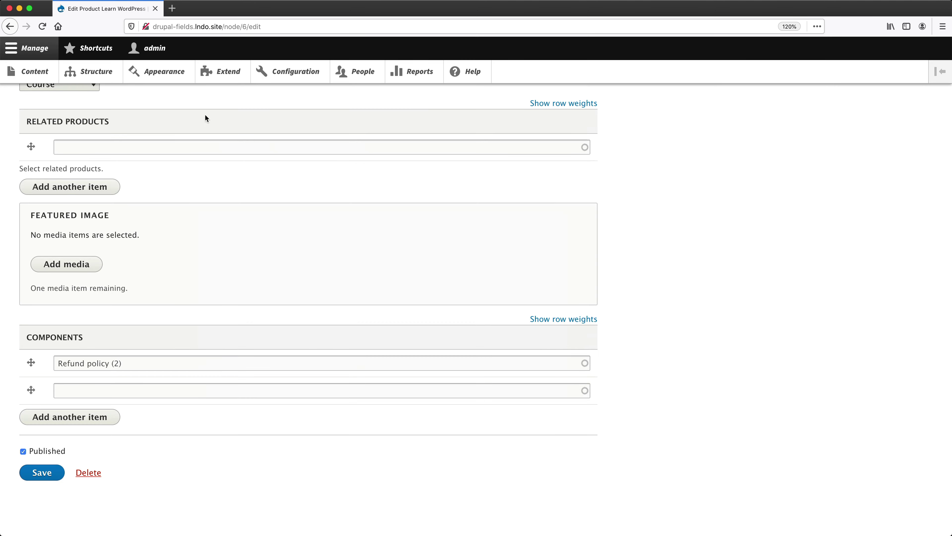
pyautogui.click(235, 72)
pyautogui.click(107, 220)
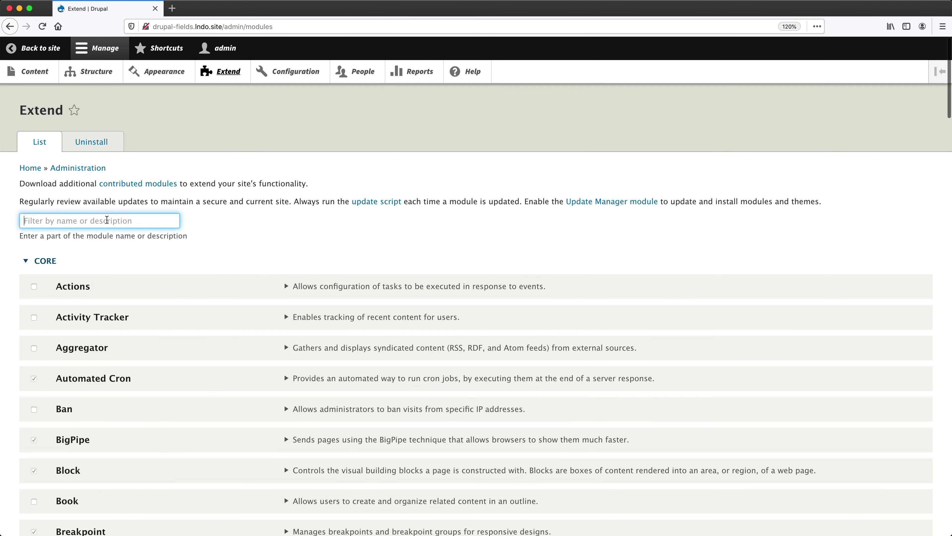
pyautogui.write('i')
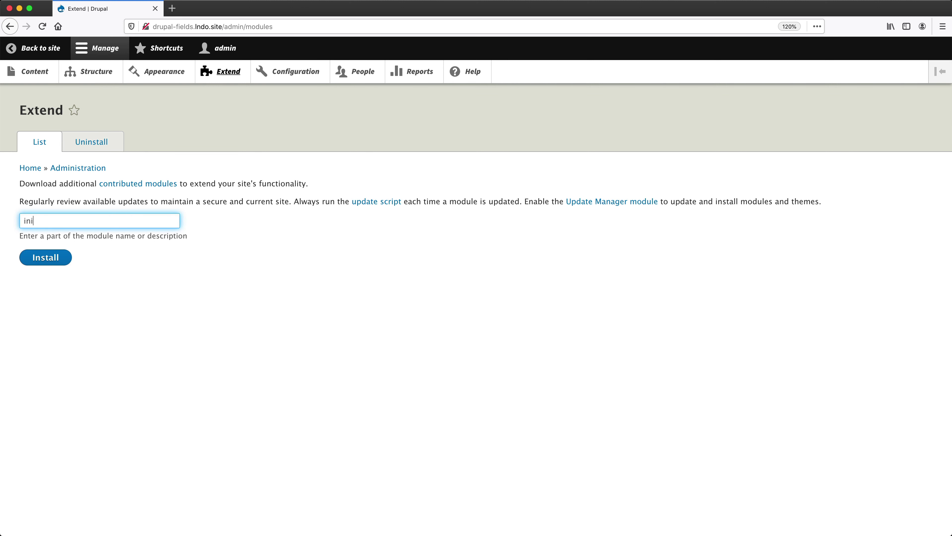
pyautogui.write('nline entity')
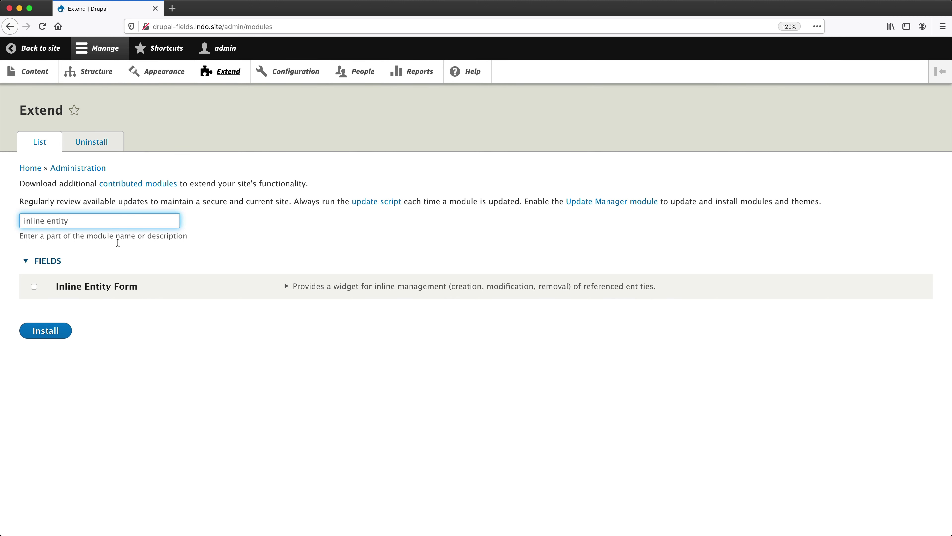
pyautogui.click(111, 293)
pyautogui.click(46, 330)
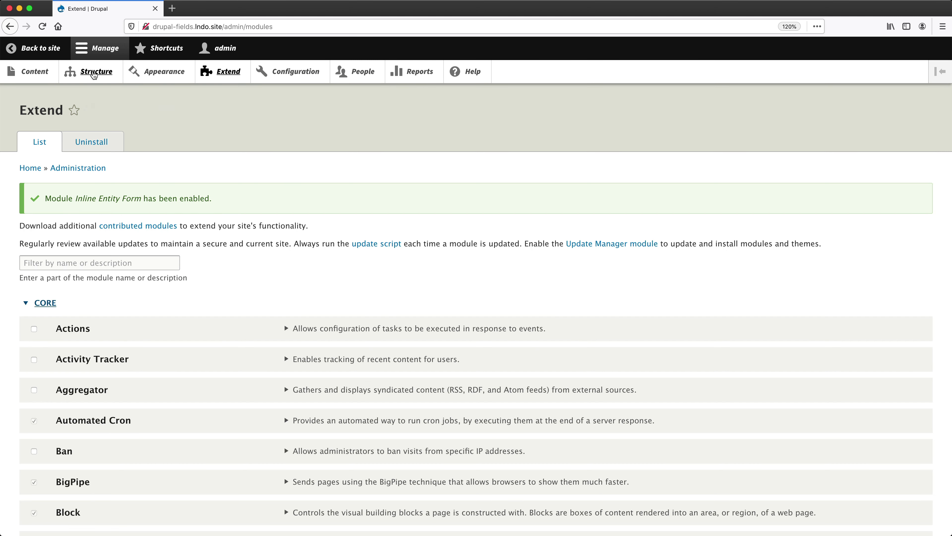
# - In the Product content type's form display, set the Components field widget to Inline entity form - Complex
pyautogui.click(94, 75)
pyautogui.click(86, 296)
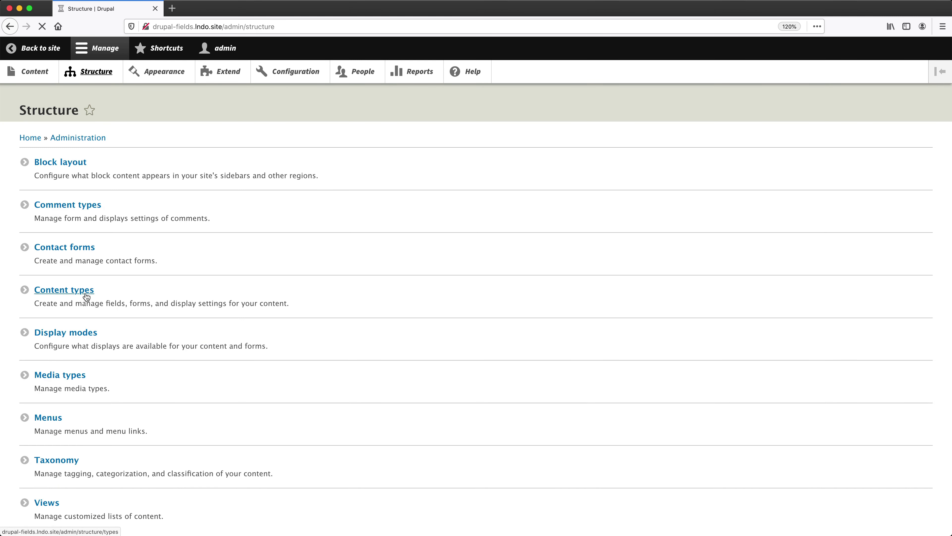
pyautogui.click(817, 299)
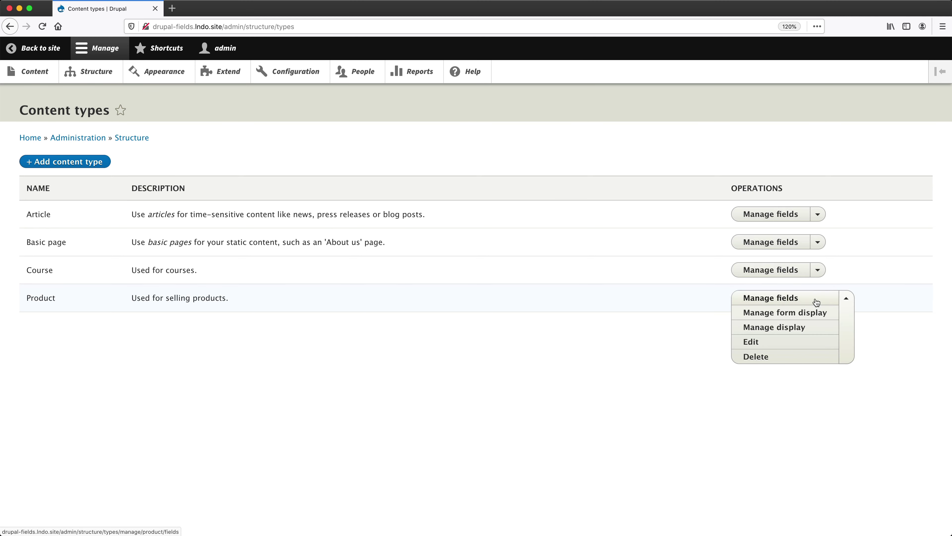
pyautogui.click(810, 315)
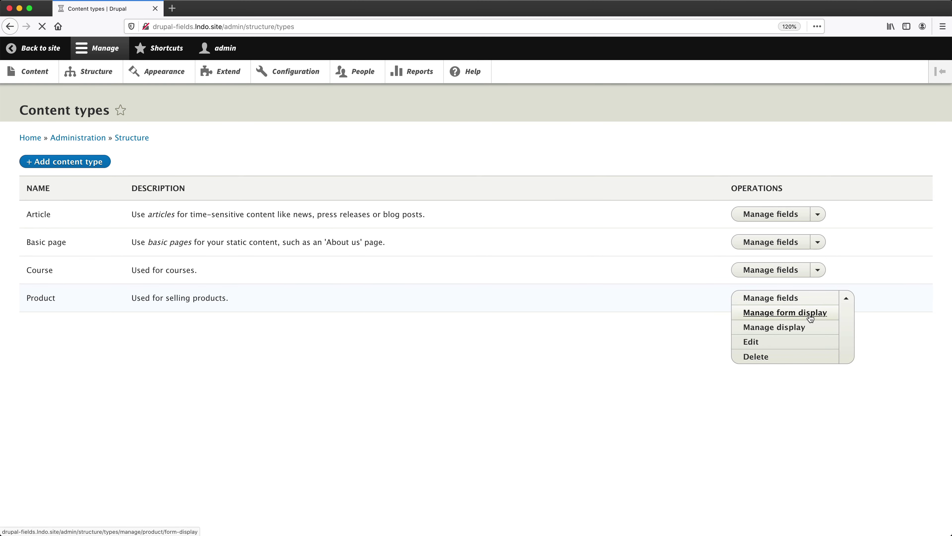
pyautogui.scroll(-8, 690, 273)
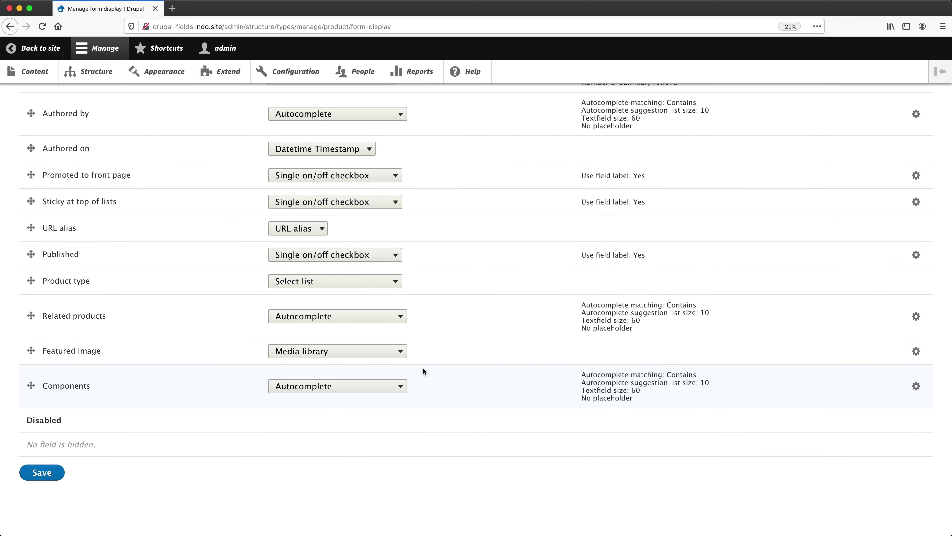
pyautogui.click(404, 385)
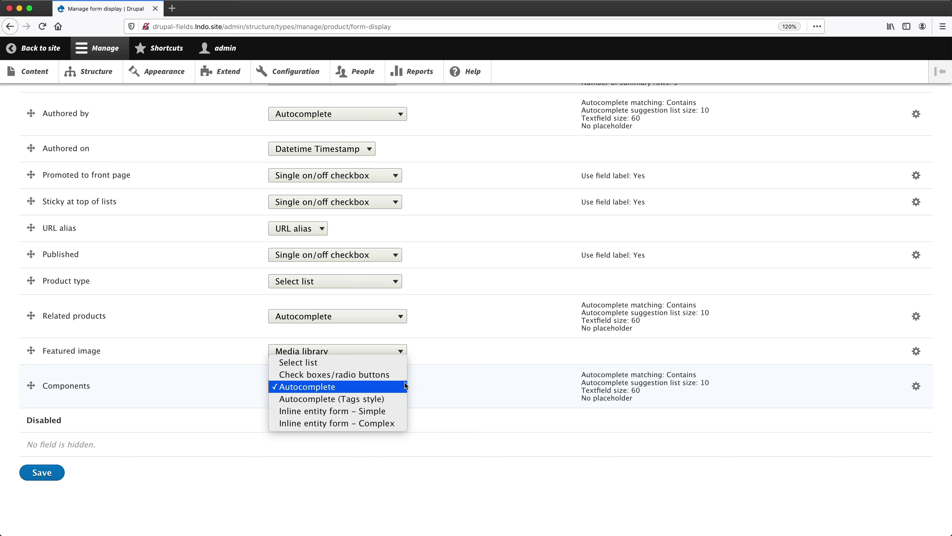
pyautogui.click(395, 425)
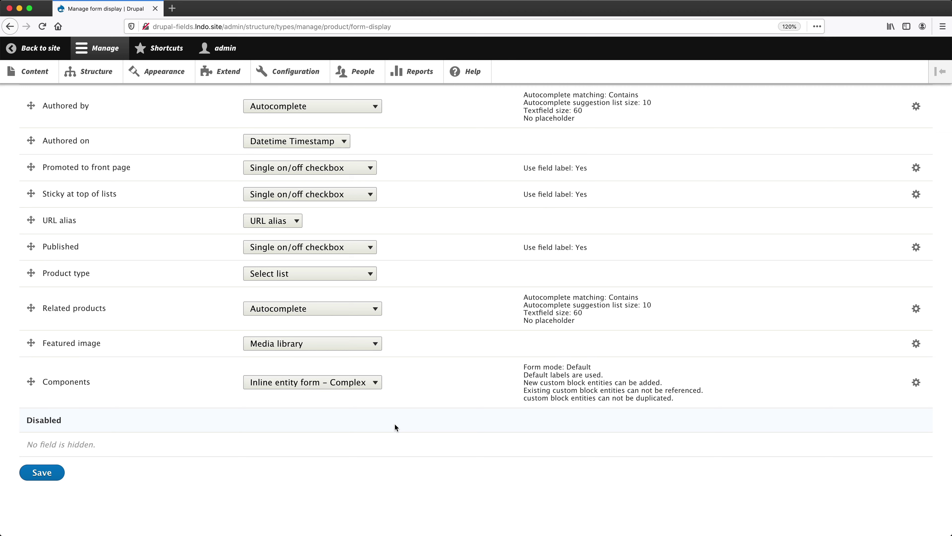
# - In the Components widget settings, allow users to add existing custom block entities and to duplicate custom block entities
pyautogui.click(916, 382)
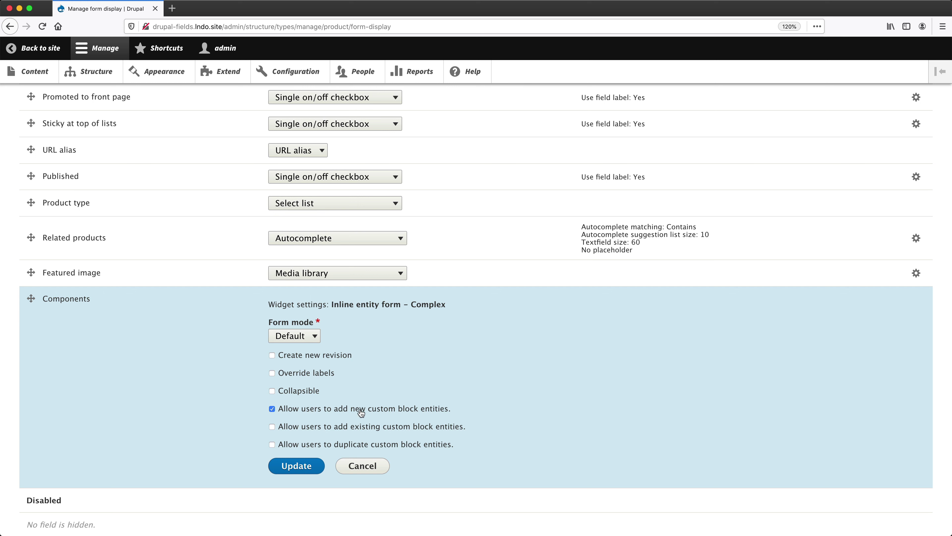
pyautogui.click(326, 428)
pyautogui.scroll(-3, 326, 431)
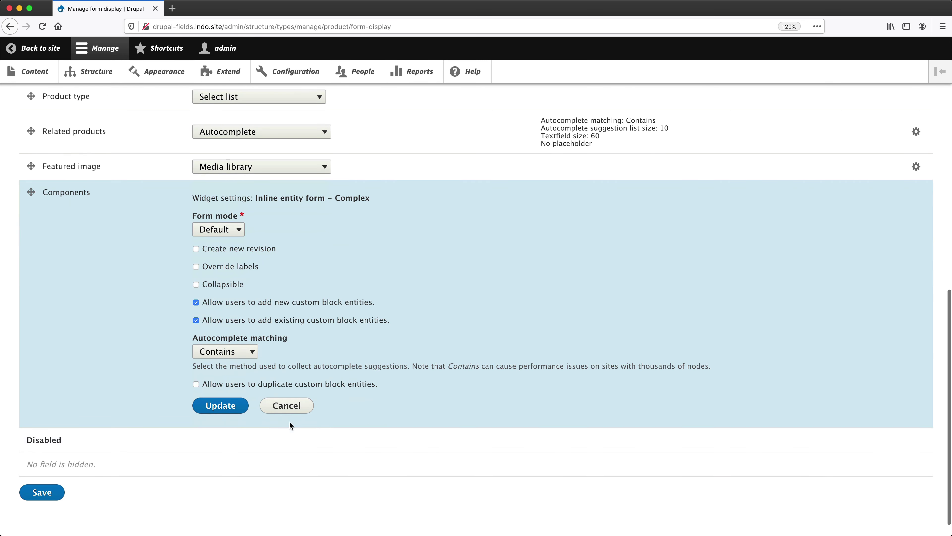
pyautogui.click(232, 388)
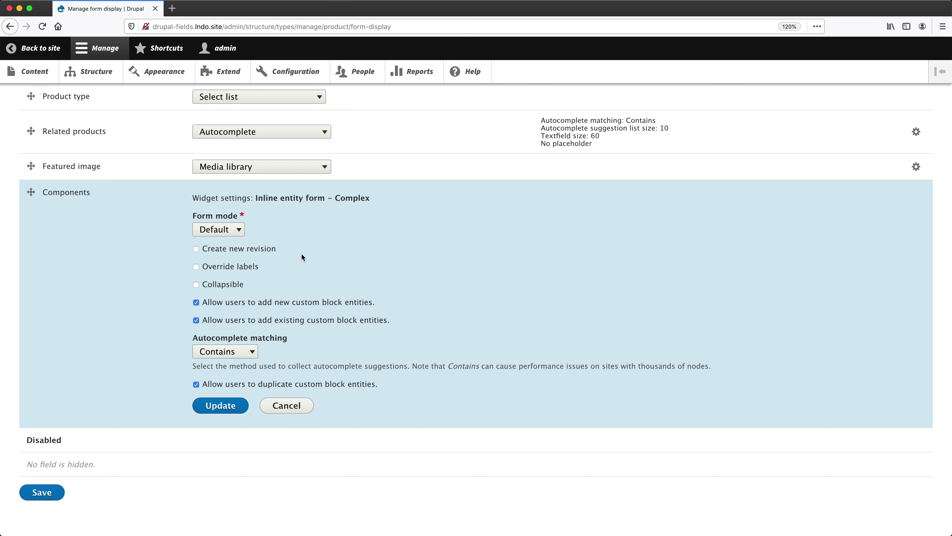
# - Open the Product content type's display management page in a separate tab to view its display modes
pyautogui.scroll(15, 302, 248)
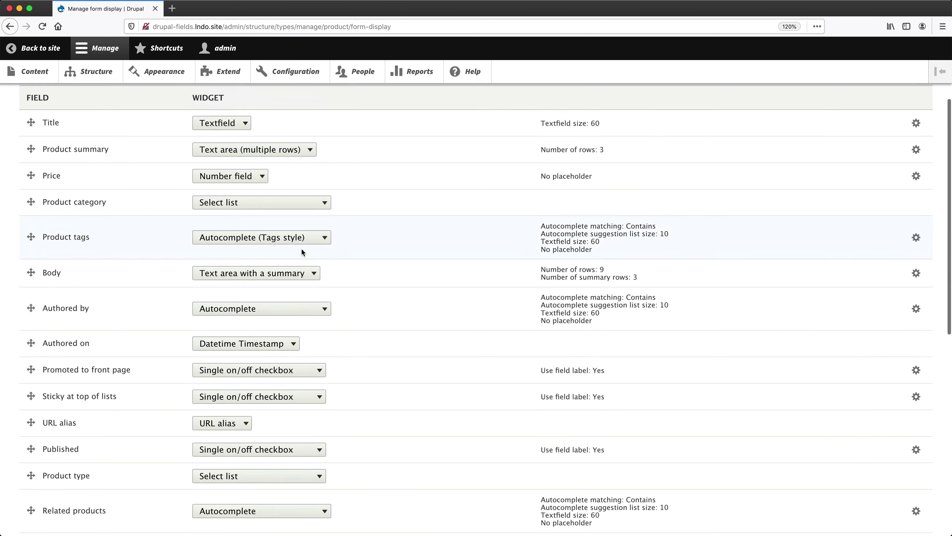
pyautogui.keyDown('super'); pyautogui.click(304, 143); pyautogui.keyUp('super')
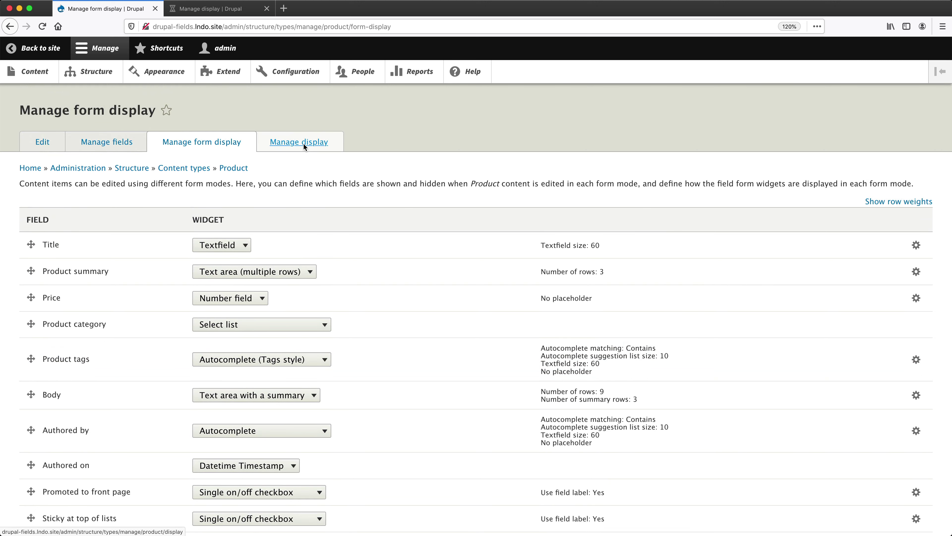
pyautogui.click(218, 8)
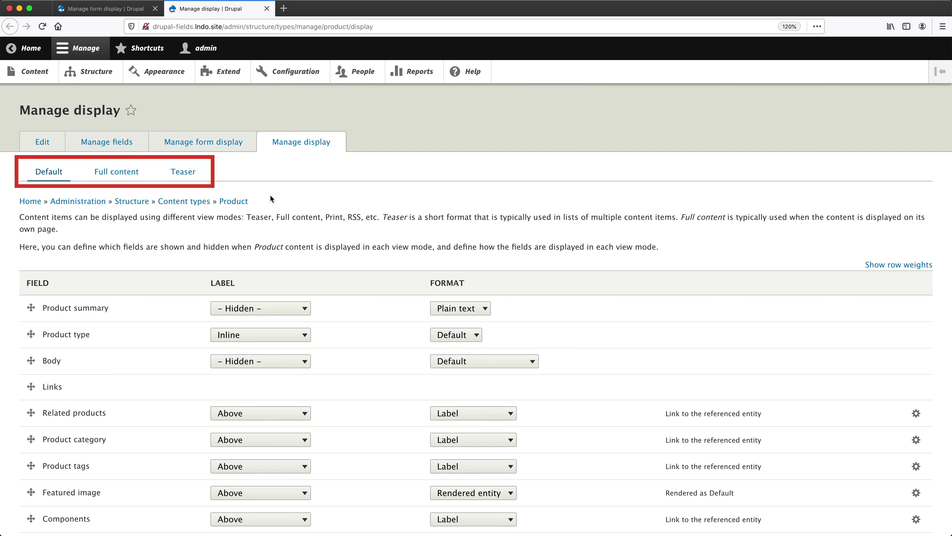
# - View the Product content type's Teaser display mode, and close that page to return to the Components widget settings
pyautogui.click(179, 171)
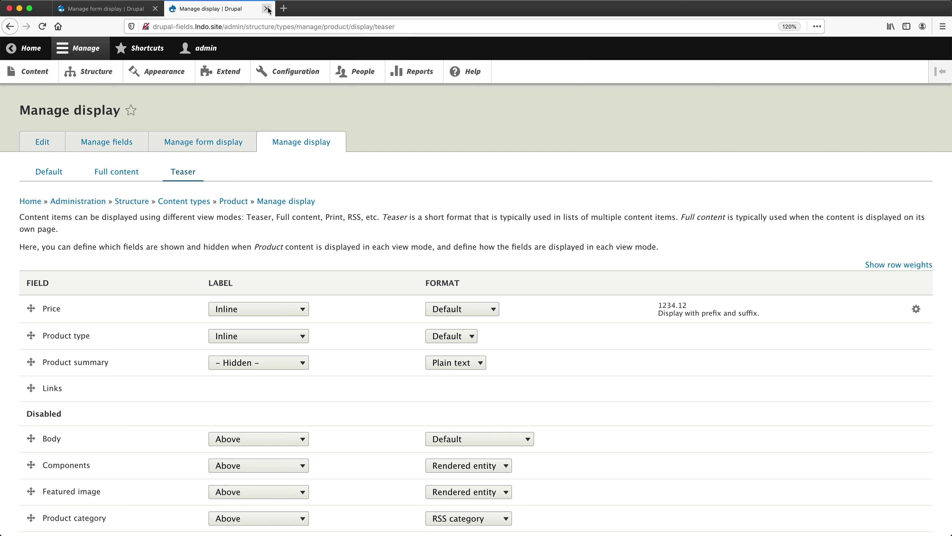
pyautogui.press('super+w')
pyautogui.scroll(-12, 214, 257)
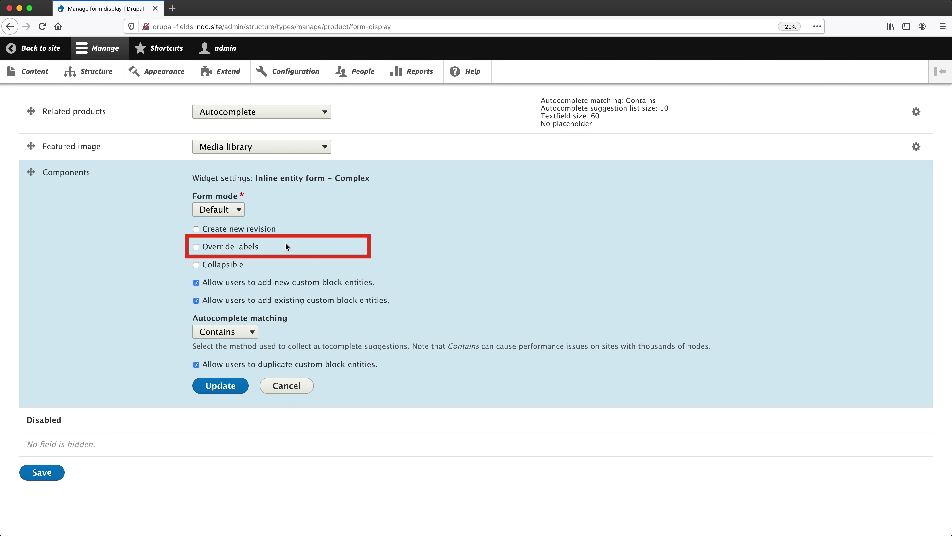
# - Try the Override labels and Collapsible options in the Components widget settings, switching each one on and back off
pyautogui.click(252, 247)
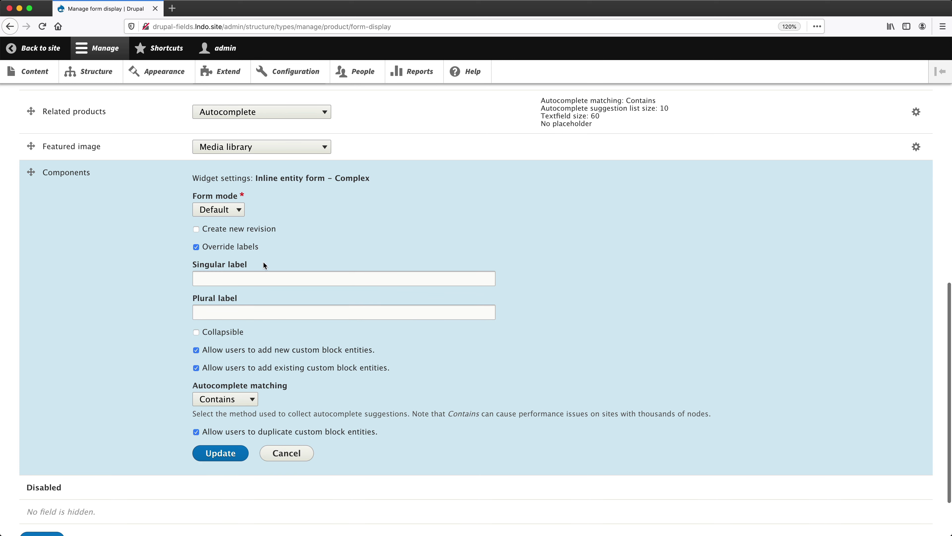
pyautogui.click(252, 249)
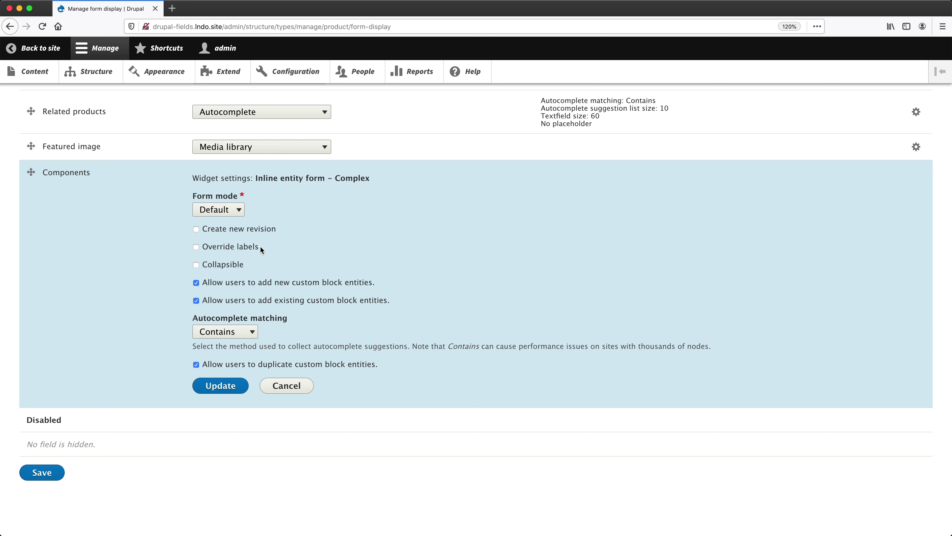
pyautogui.click(238, 266)
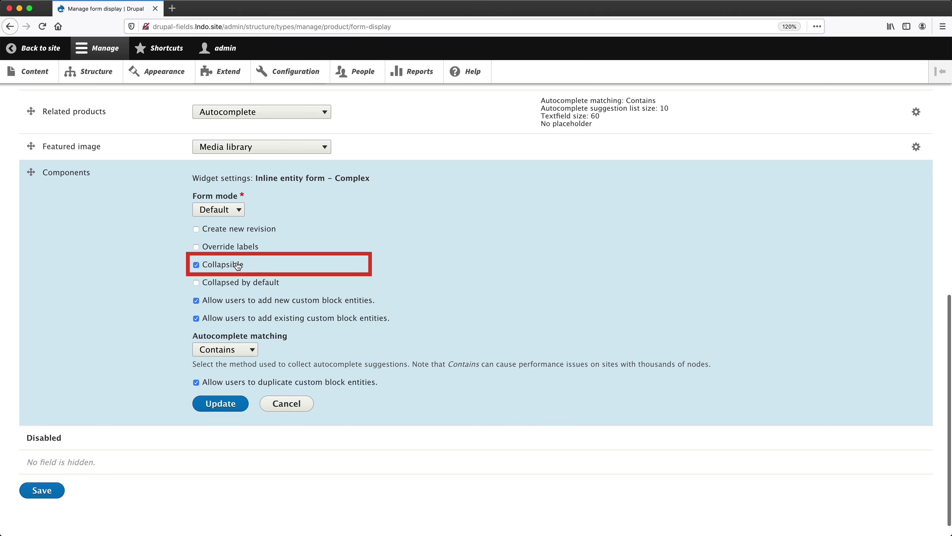
pyautogui.click(238, 265)
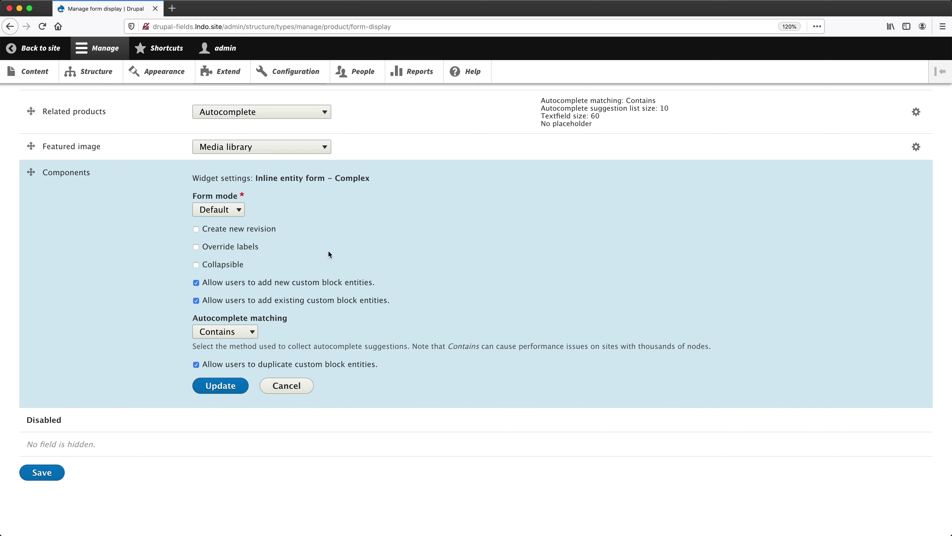
# - Apply the Components widget settings and save the Product content type's form display
pyautogui.click(224, 387)
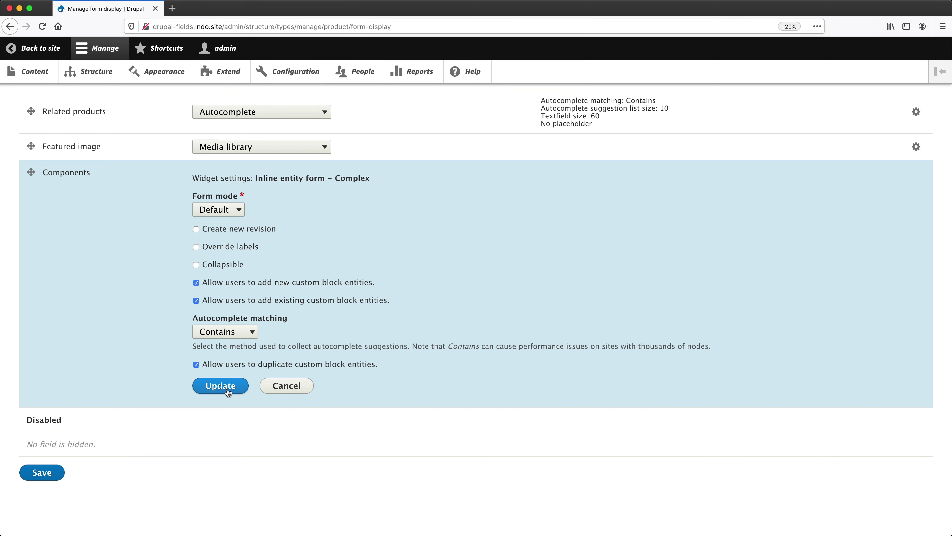
pyautogui.scroll(-5, 136, 380)
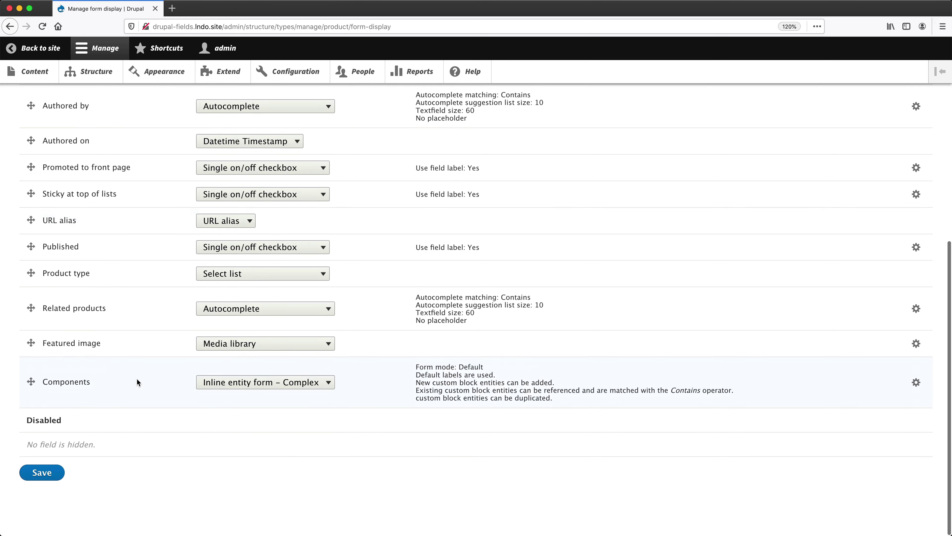
pyautogui.click(42, 473)
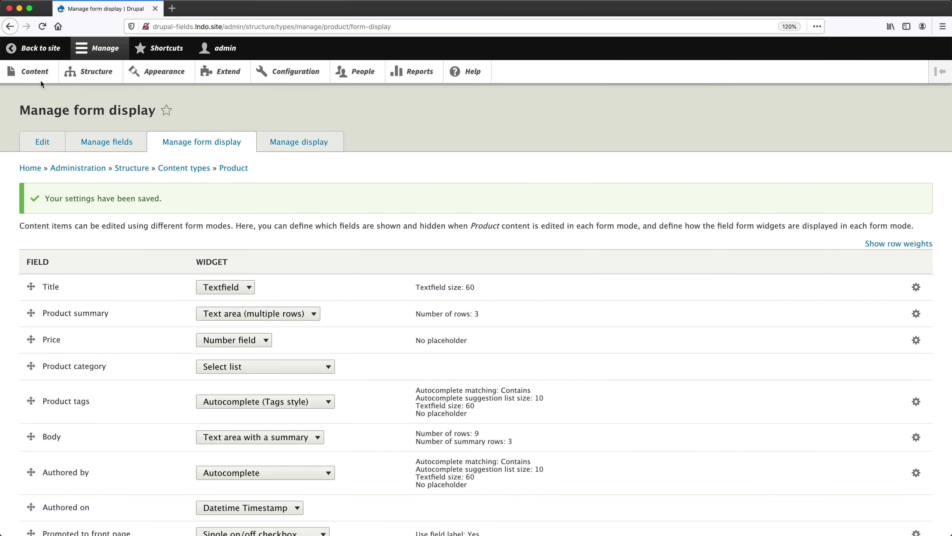
# - Open the Learn WordPress product for editing from the content list and go to its Components section
pyautogui.click(31, 74)
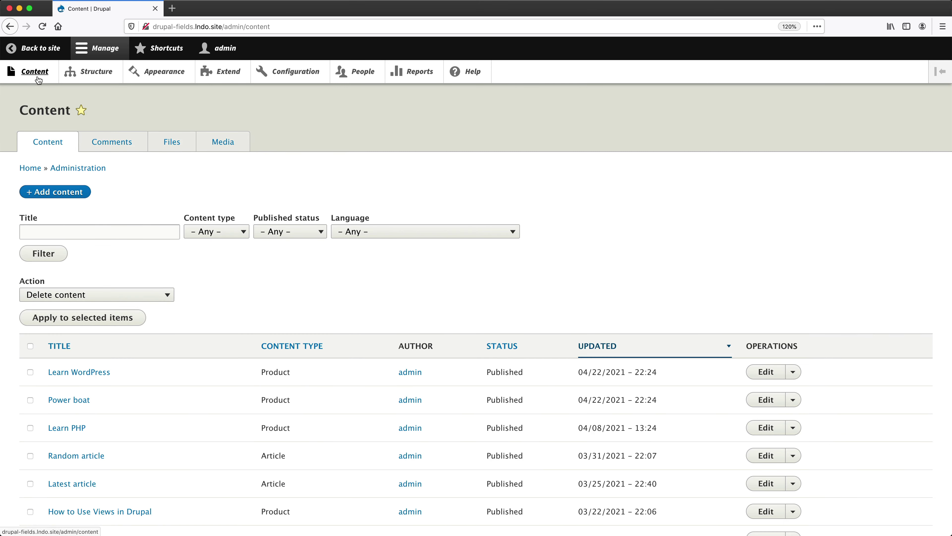
pyautogui.click(770, 371)
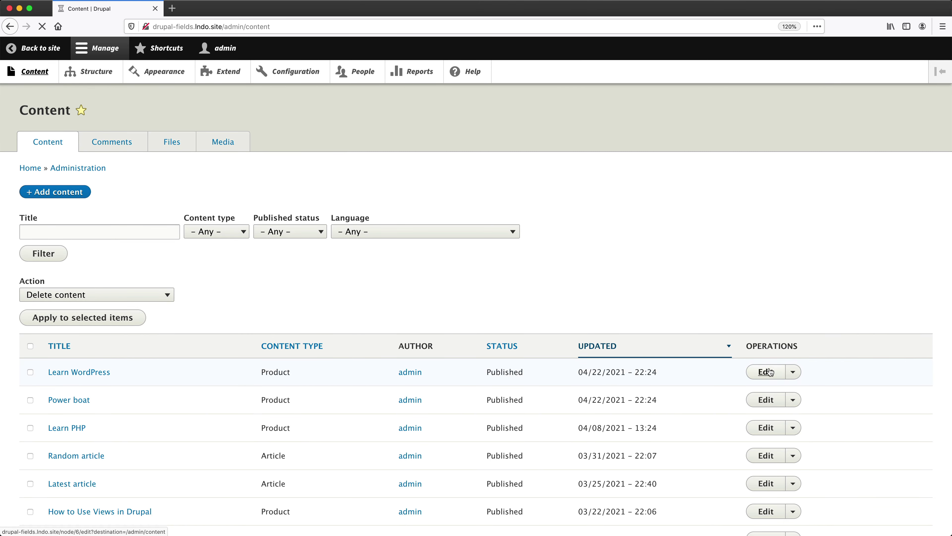
pyautogui.scroll(-12, 601, 329)
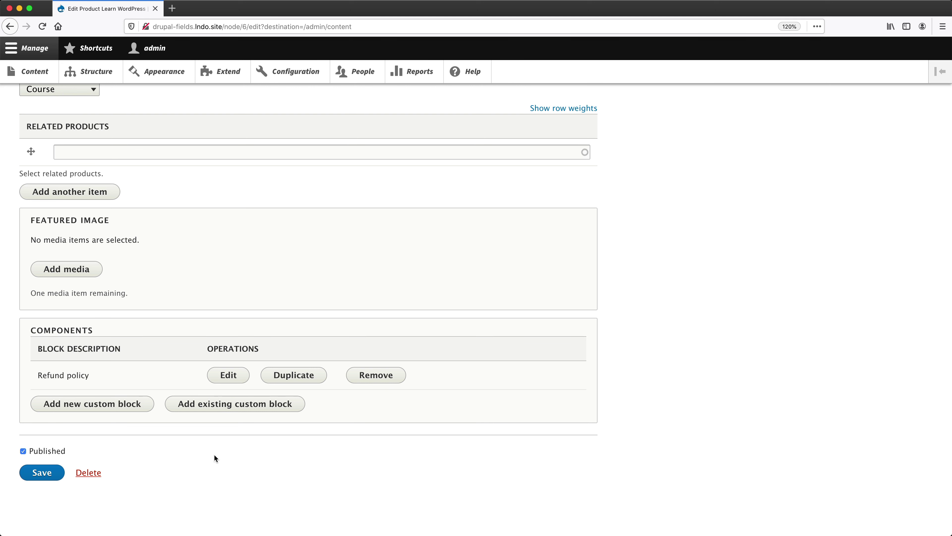
# - Open the Refund policy component's inline editing form to review its description and body, and close it by updating the block
pyautogui.click(227, 377)
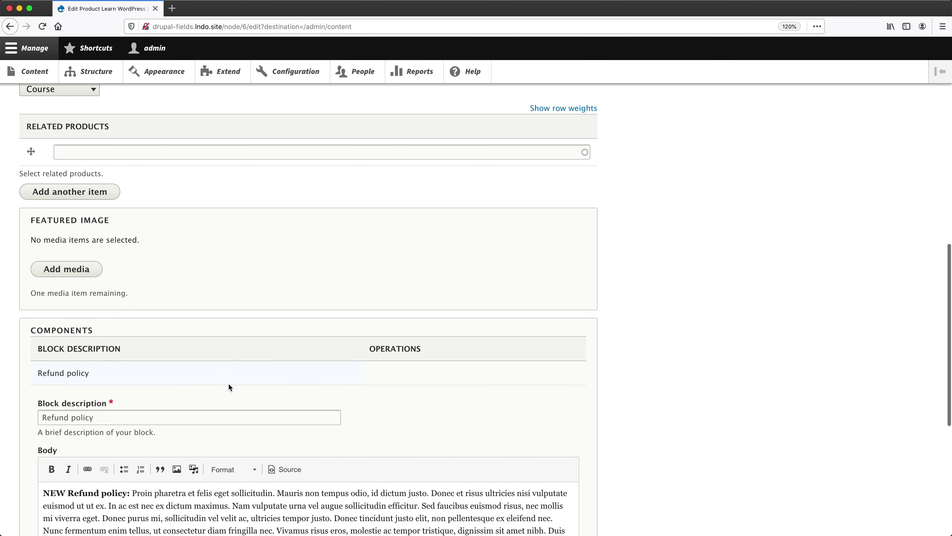
pyautogui.scroll(-5, 229, 383)
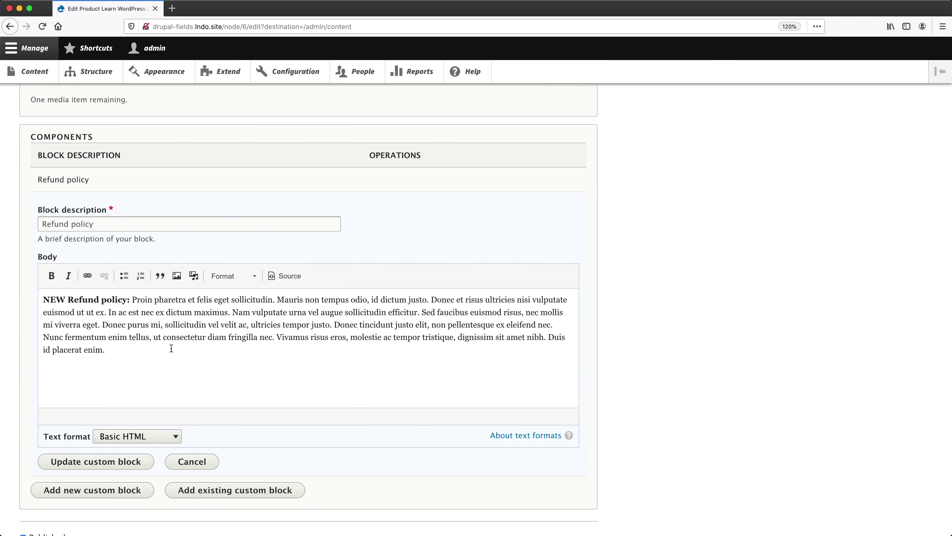
pyautogui.click(144, 460)
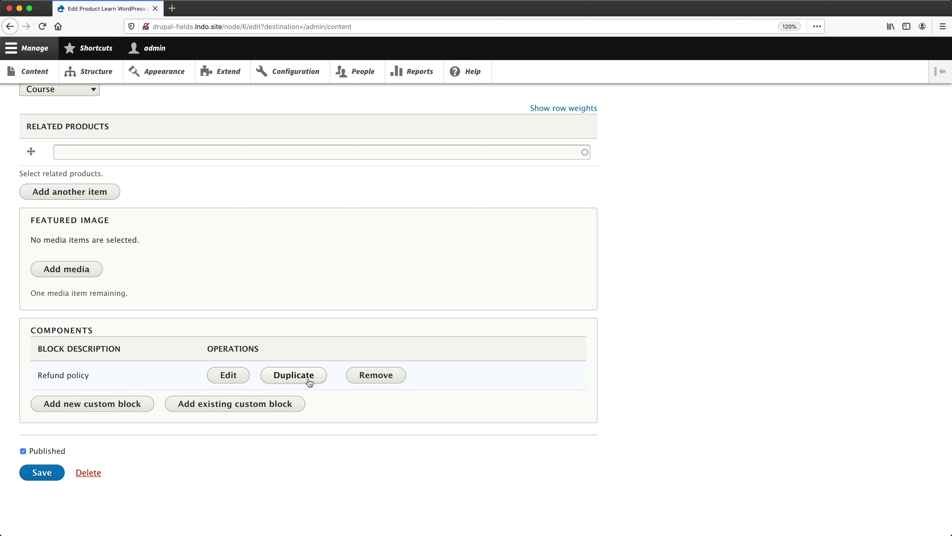
# - Remove the Refund policy block from the product's components, and add it back as an existing custom block by searching for "refund"
pyautogui.click(386, 375)
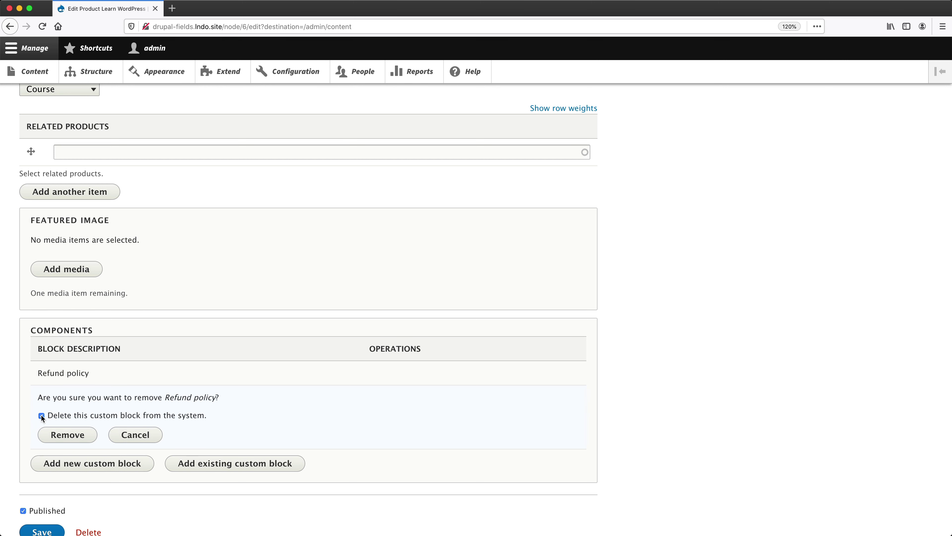
pyautogui.click(67, 434)
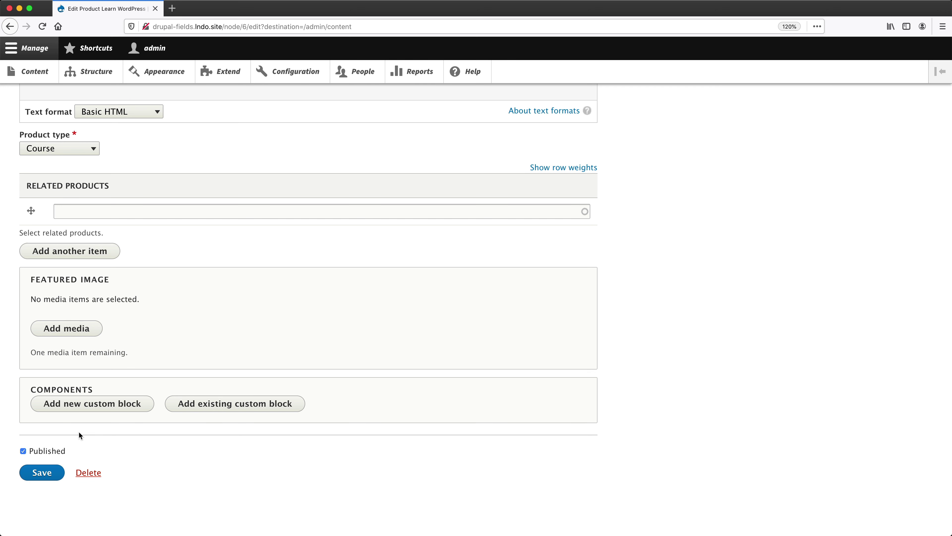
pyautogui.click(205, 405)
pyautogui.click(147, 449)
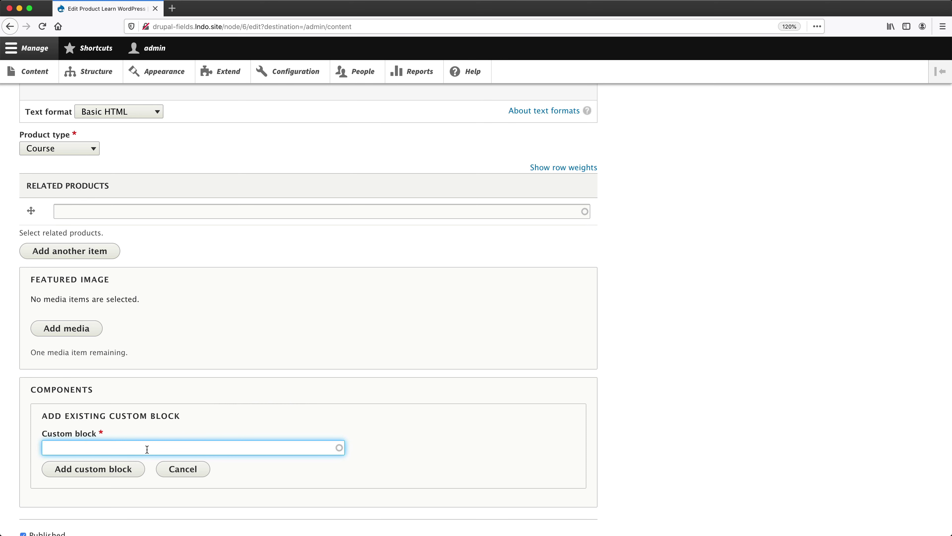
pyautogui.write('refund')
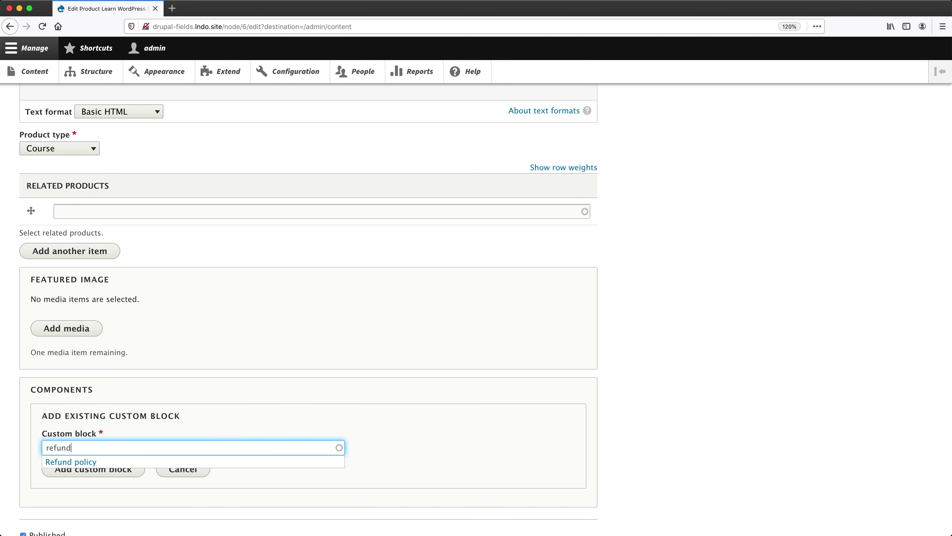
pyautogui.click(125, 463)
pyautogui.click(125, 469)
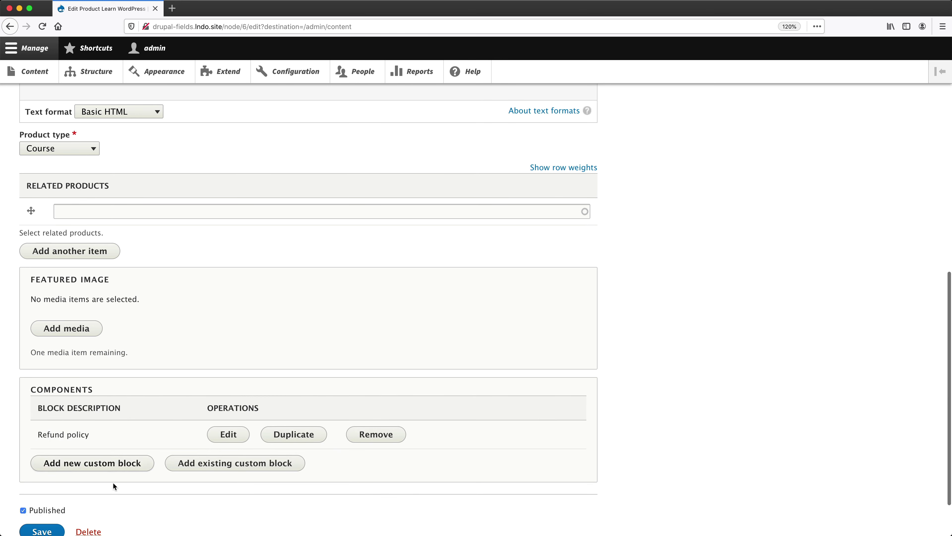
# - Start a new custom block in Components described as "Terms and conditions of purchase", with a body of that heading followed by Latin placeholder text
pyautogui.scroll(-1, 98, 480)
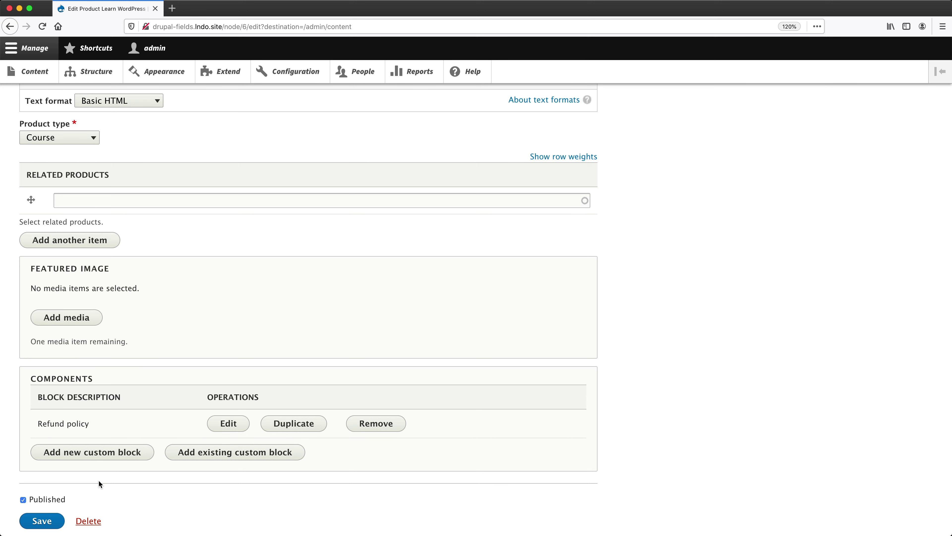
pyautogui.click(102, 456)
pyautogui.scroll(-6, 167, 444)
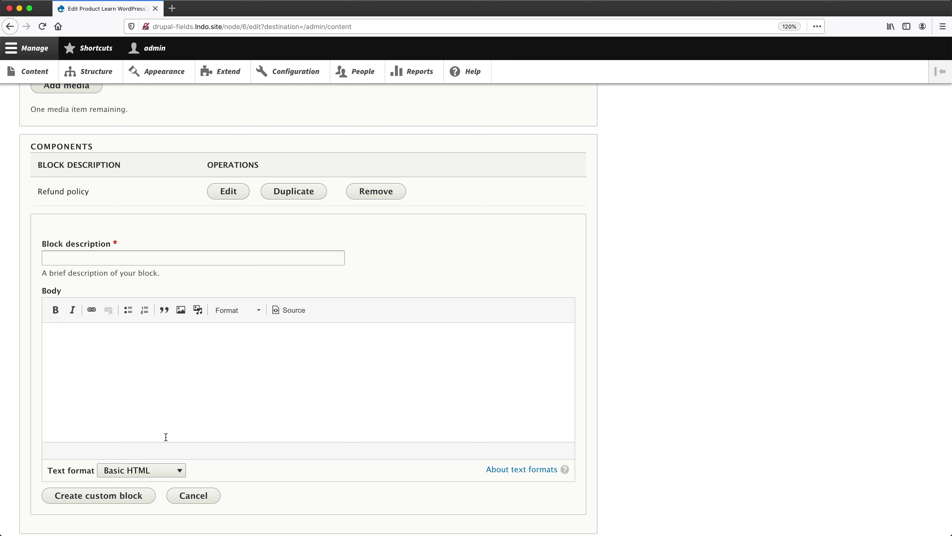
pyautogui.click(78, 260)
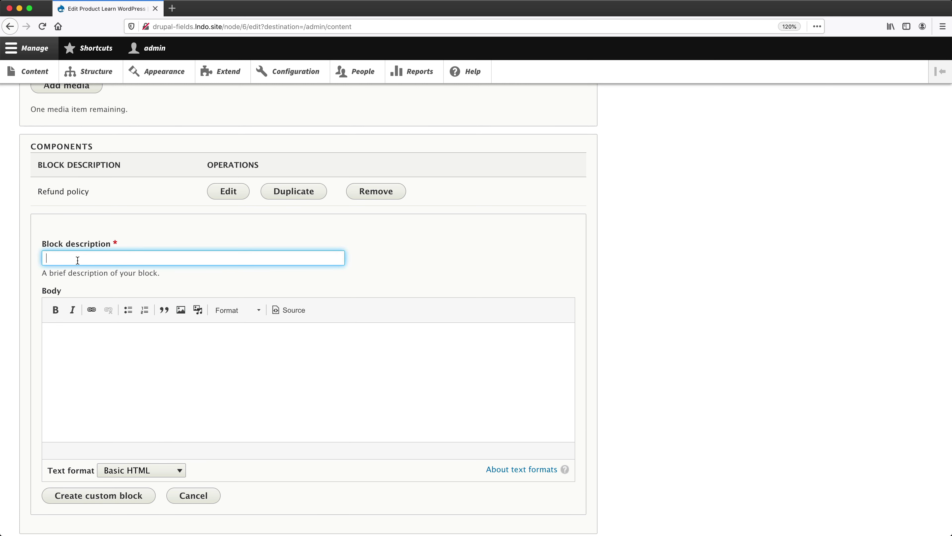
pyautogui.write('Terms and conditions of purchase')
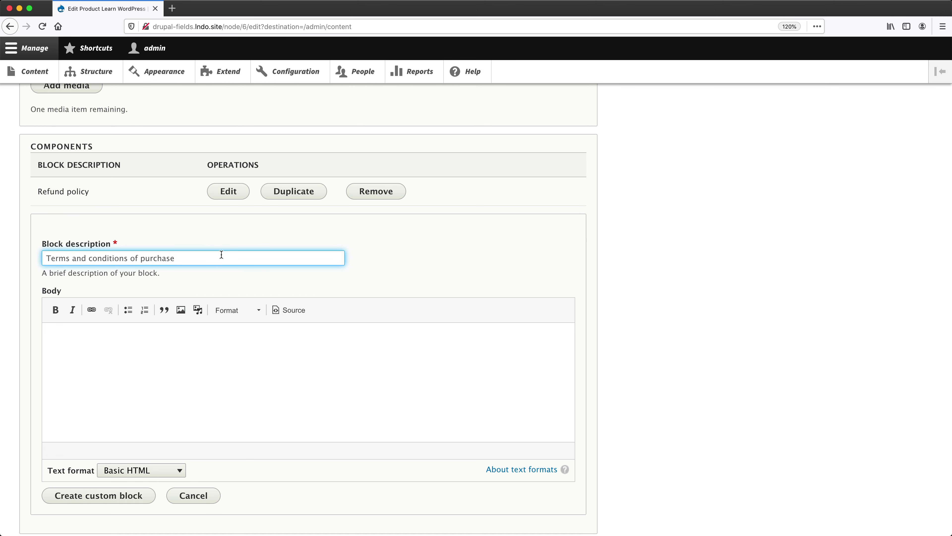
pyautogui.click(134, 365)
pyautogui.write('Terms and conditions of purchase: Vivamus mattis rutrum est, ut auctor risus. Pellentesque semper orci risus, ut ullamcorper ipsum rhoncus vel. Nunc vitae velit sit amet ex mollis convallis. Aliquam et mauris lorem. Nulla bibendum nibh ac hendrerit scelerisque. Morbi dignissim nec augue quis commodo. Aenean condimentum turpis arcu, id vestibulum risus placerat a. Praesent turpis eros, laoreet vitae quam sit amet, commodo commodo eros. Nulla vehicula lacinia nisi vel condimentum.')
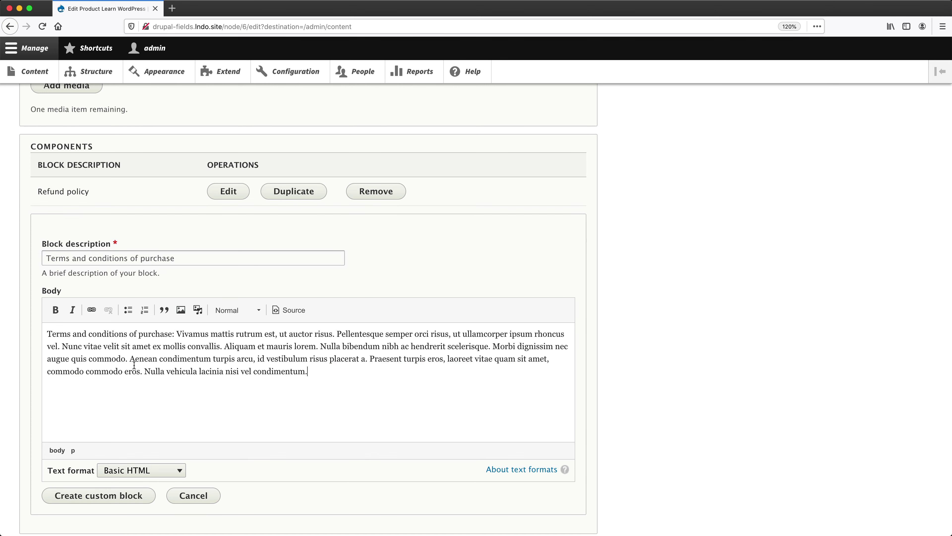
# - Make "Terms and conditions of purchase" bold at the start of the block's body, and create the custom block
pyautogui.moveTo(172, 333); pyautogui.dragTo(29, 328)
pyautogui.press('super+b')
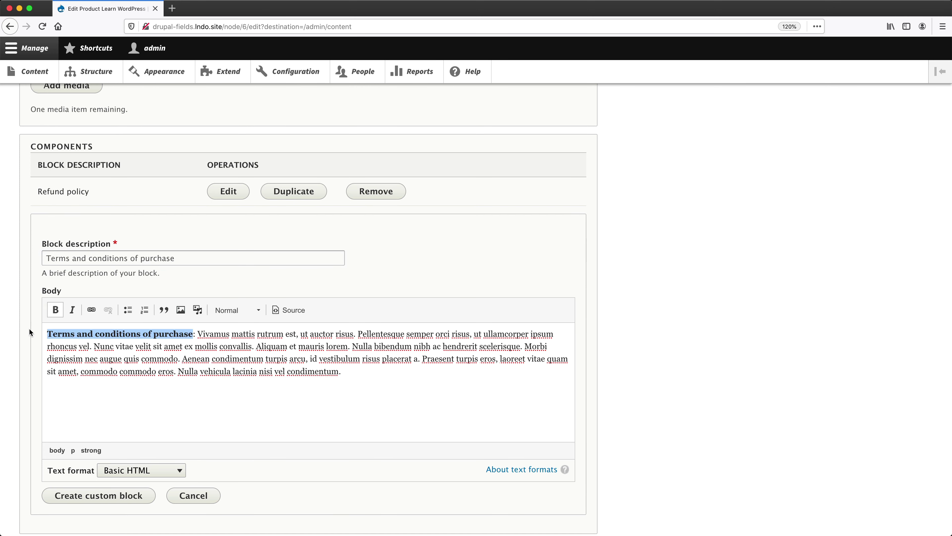
pyautogui.click(187, 363)
pyautogui.scroll(-3, 188, 363)
pyautogui.click(104, 419)
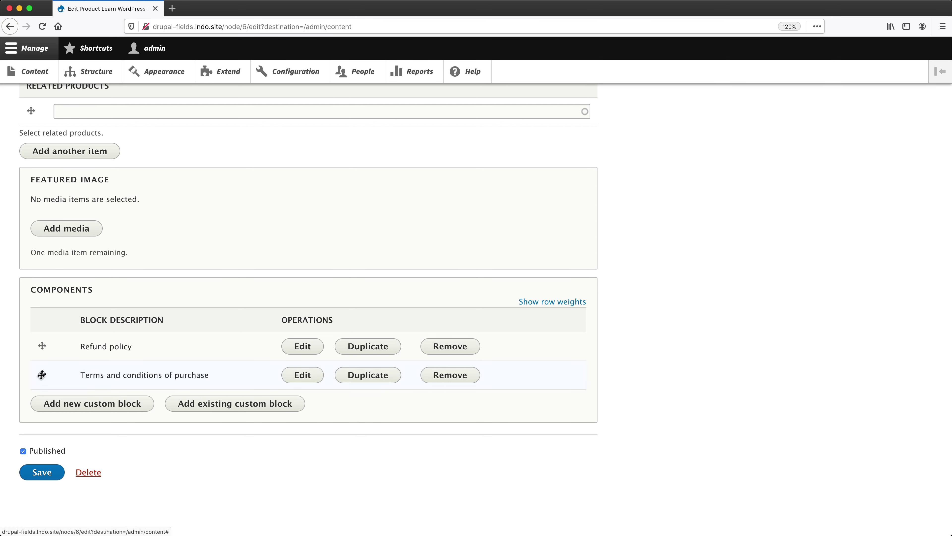
# - Try moving Terms and conditions of purchase above Refund policy, return it to second place, and save the product
pyautogui.moveTo(42, 374); pyautogui.dragTo(41, 344)
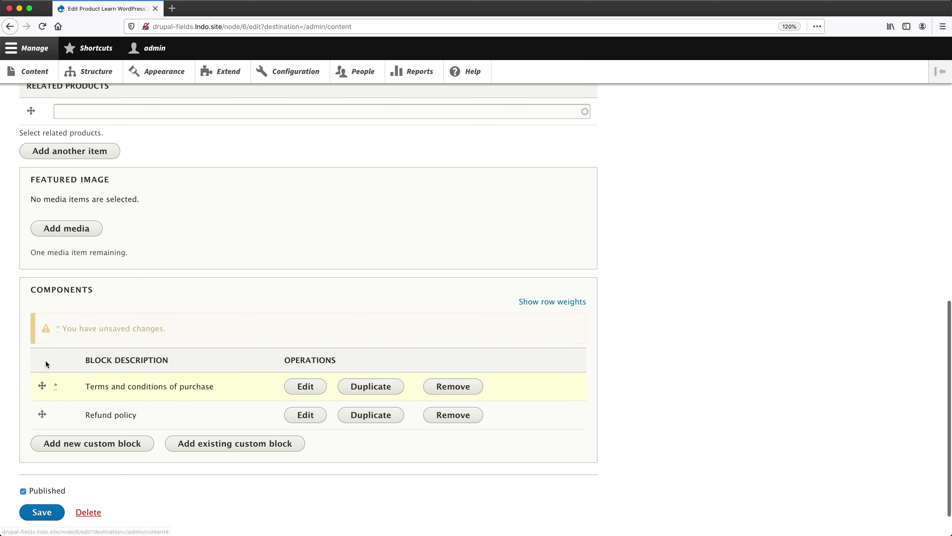
pyautogui.moveTo(43, 385); pyautogui.dragTo(42, 411)
pyautogui.scroll(-2, 40, 463)
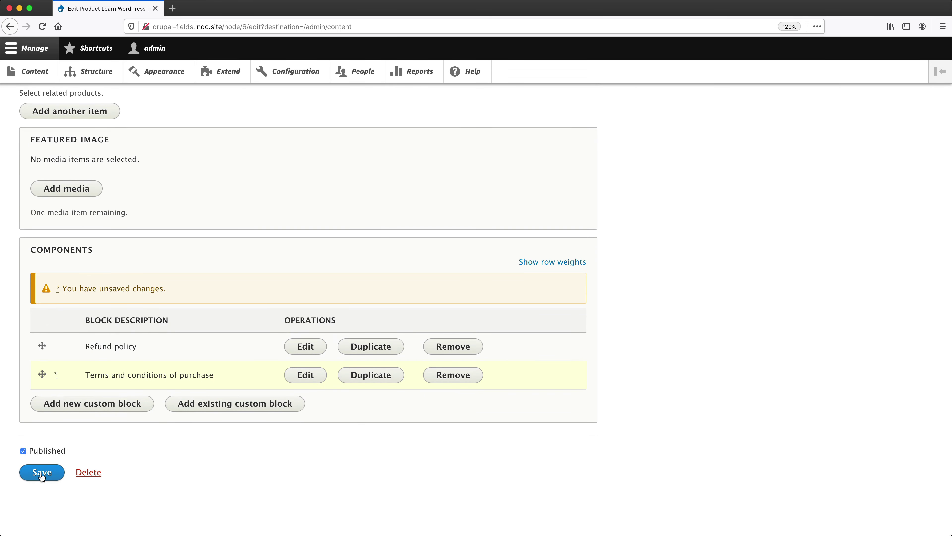
pyautogui.click(41, 473)
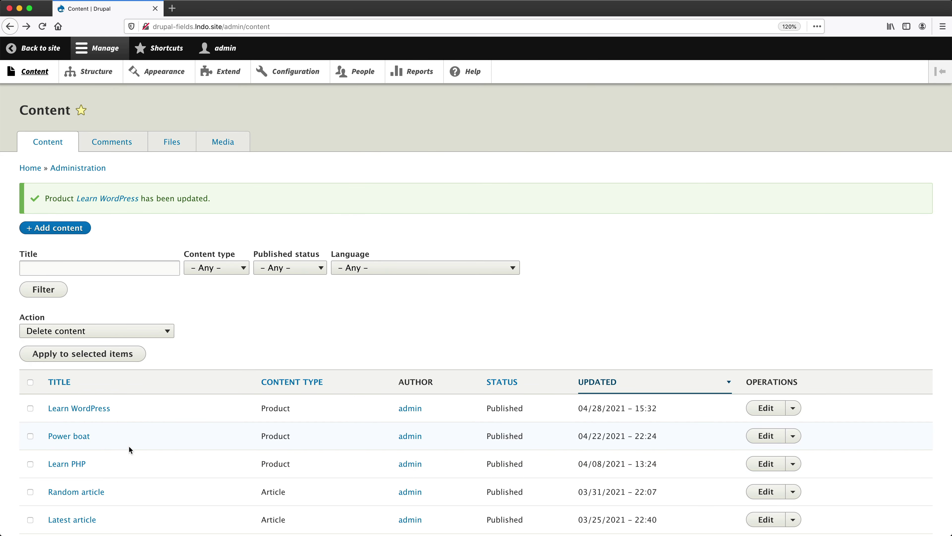
# - Open the Learn WordPress product page and check how its Refund policy and Terms and conditions of purchase blocks are displayed
pyautogui.click(95, 409)
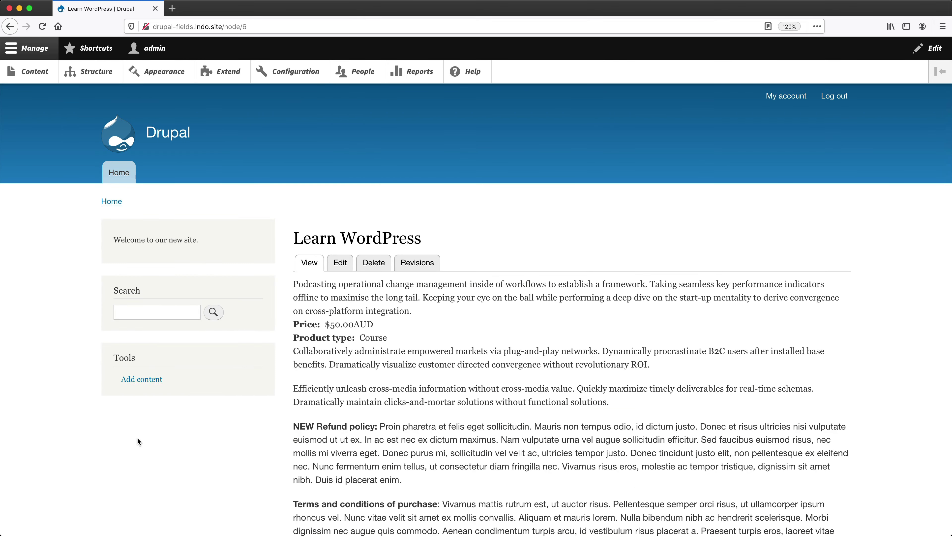
pyautogui.scroll(-5, 137, 438)
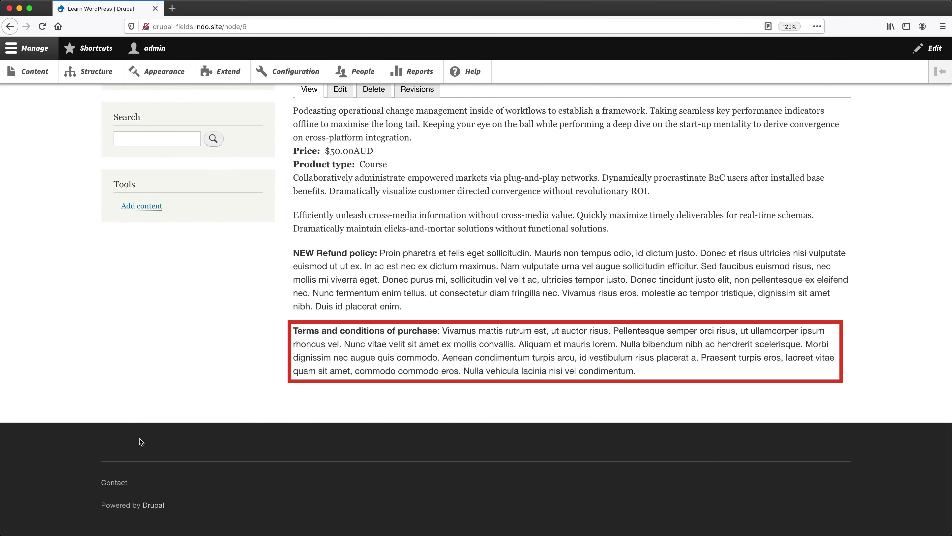
# - Open the custom block library from the block layout page to check the blocks stored on the site
pyautogui.click(98, 71)
pyautogui.click(77, 163)
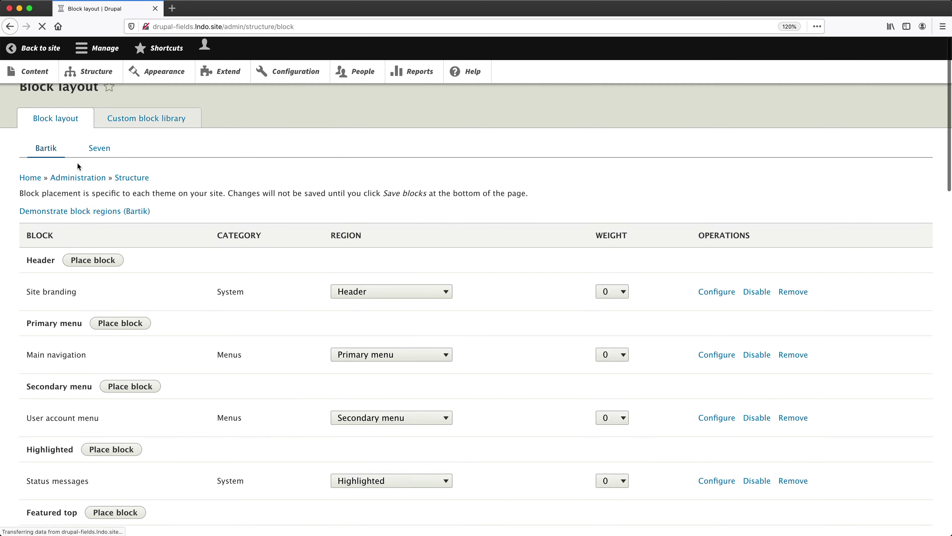
pyautogui.click(129, 147)
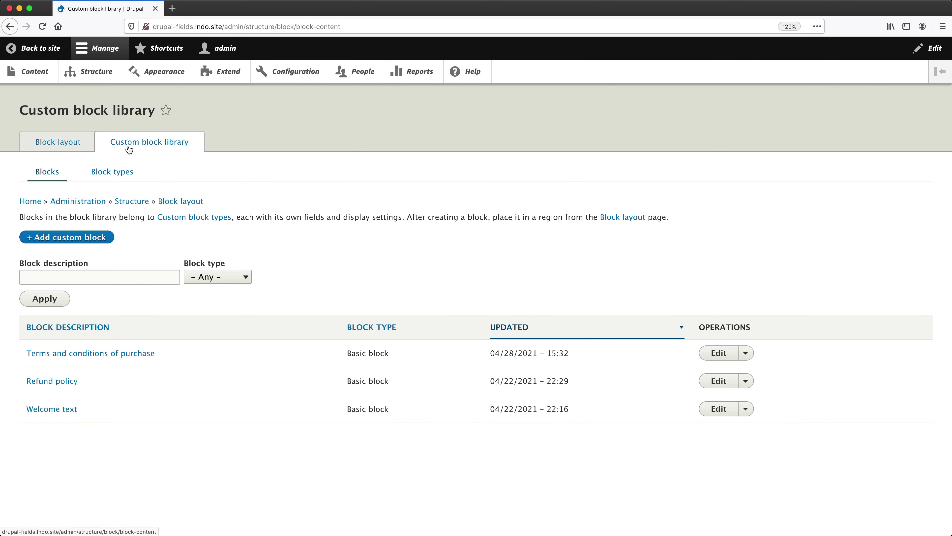